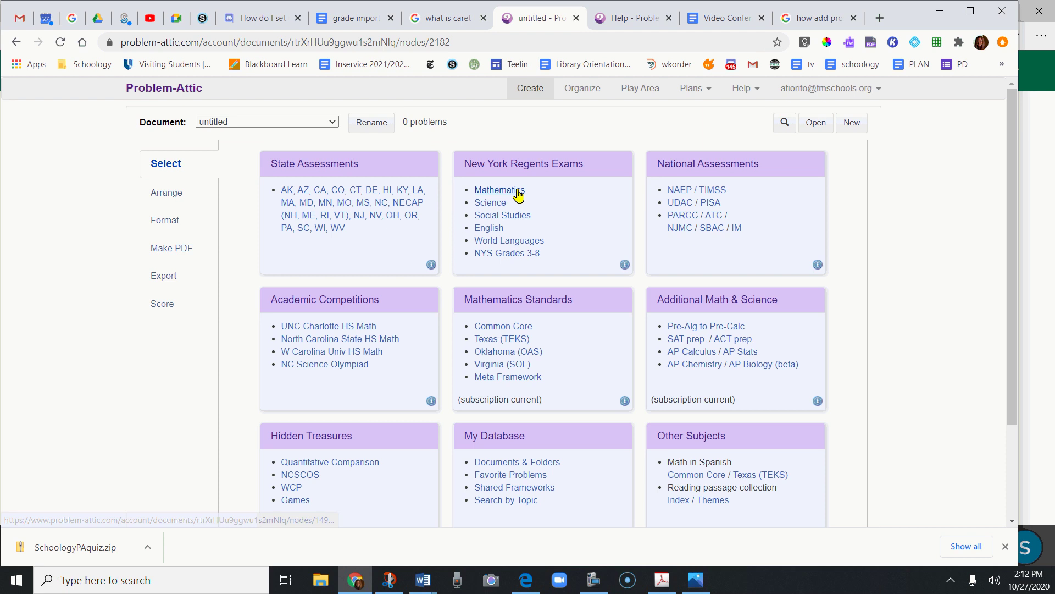
Step: Open the New York Regents Mathematics collection and expand Complex Numbers among the Algebra II topics
{"action": "left_click", "coordinate": [517, 192]}
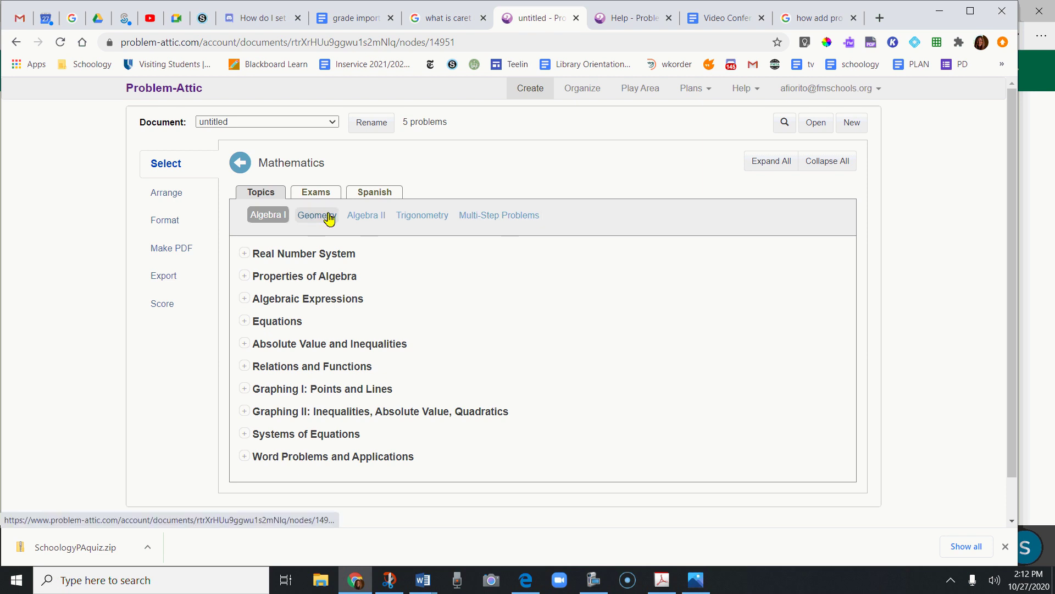
{"action": "left_click", "coordinate": [371, 218]}
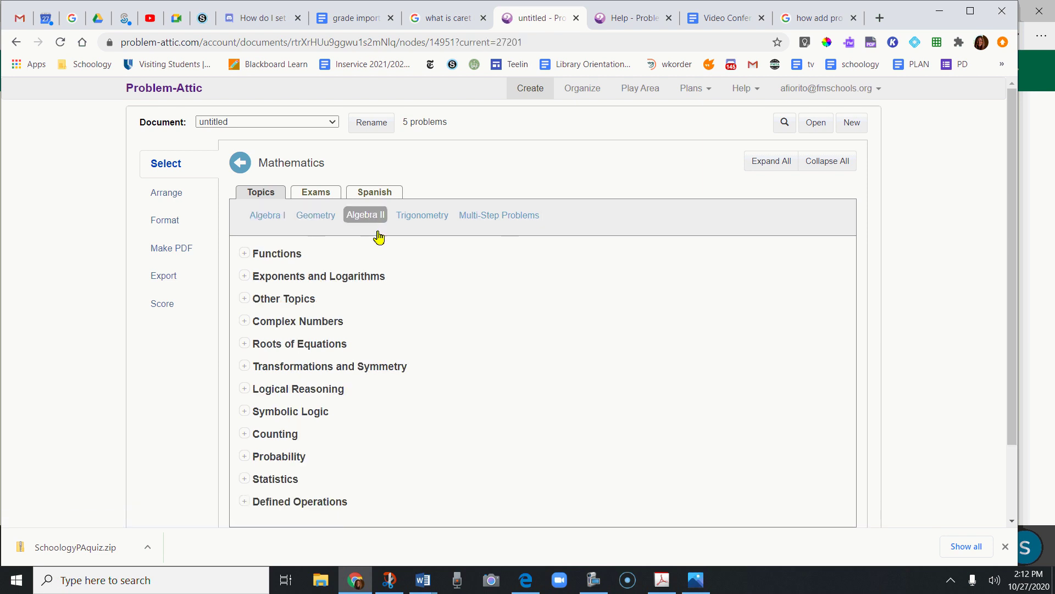
{"action": "left_click", "coordinate": [244, 322]}
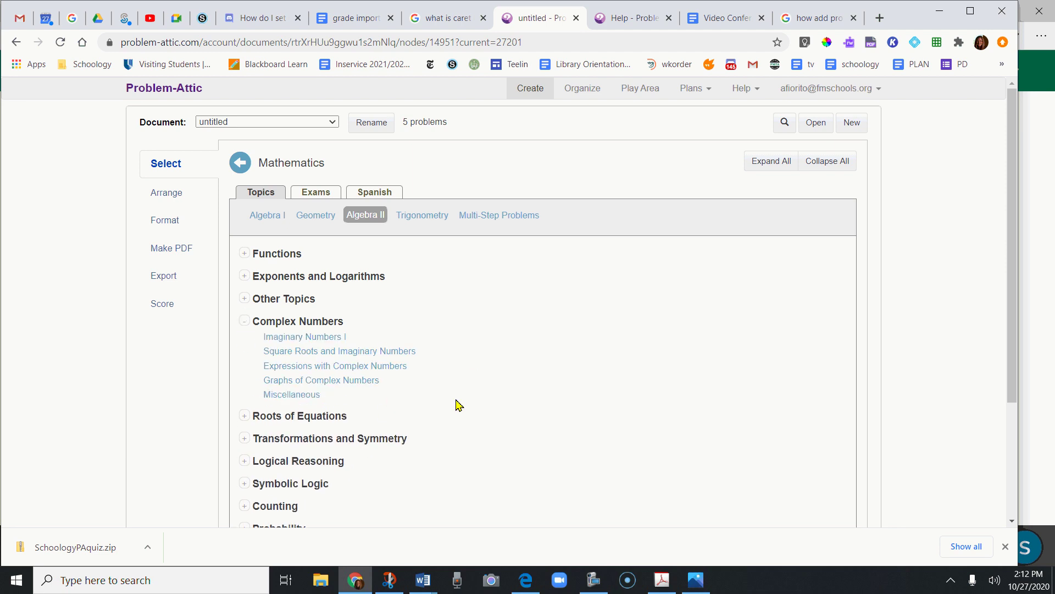
Step: Look over the Mathematics exams by year and the Spanish exams, and return to the topic list
{"action": "left_click", "coordinate": [315, 194]}
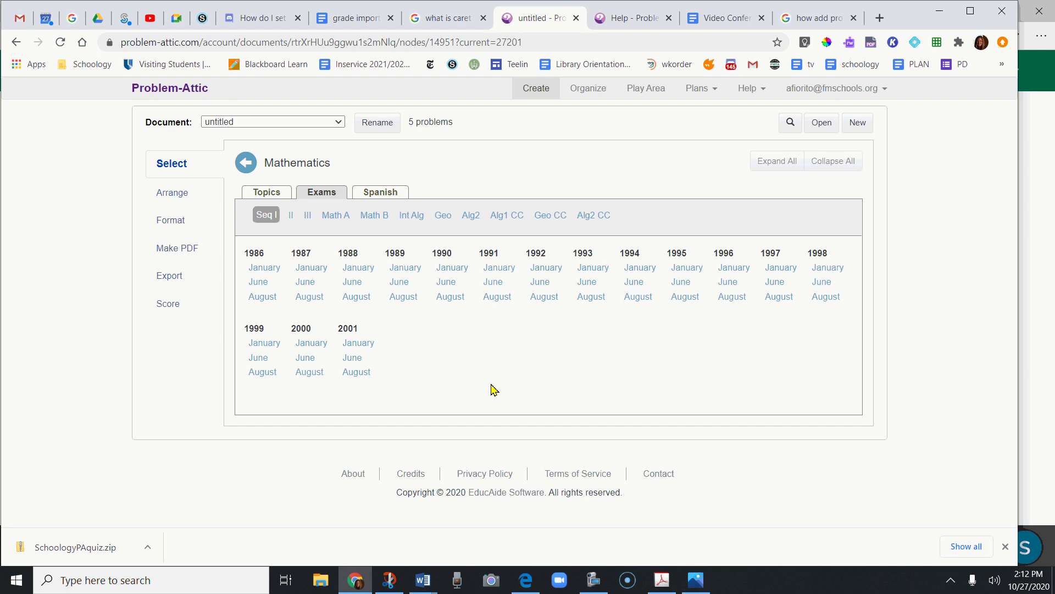
{"action": "left_click", "coordinate": [390, 196]}
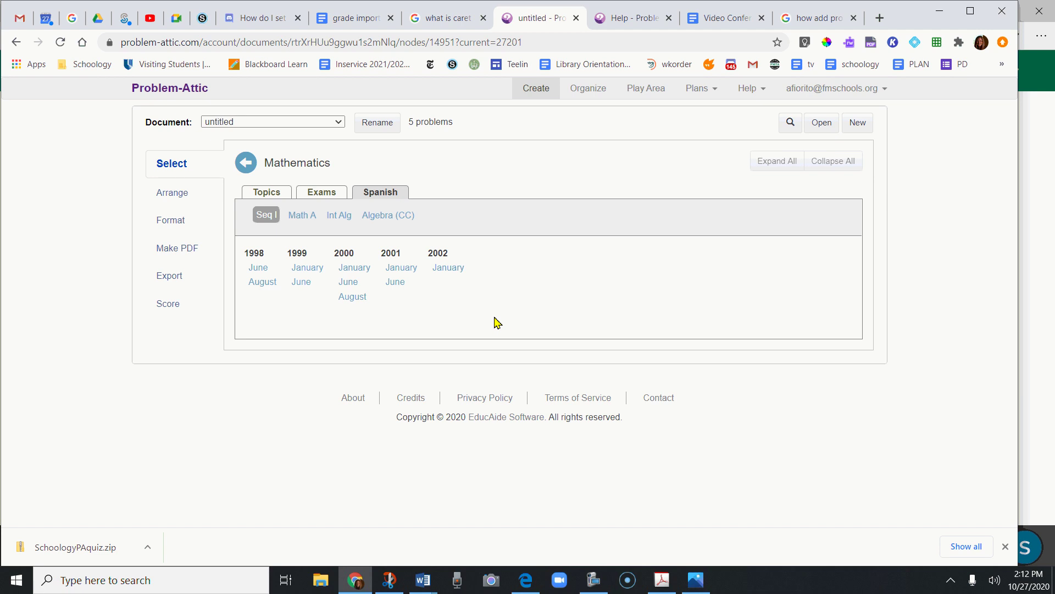
{"action": "left_click", "coordinate": [273, 193]}
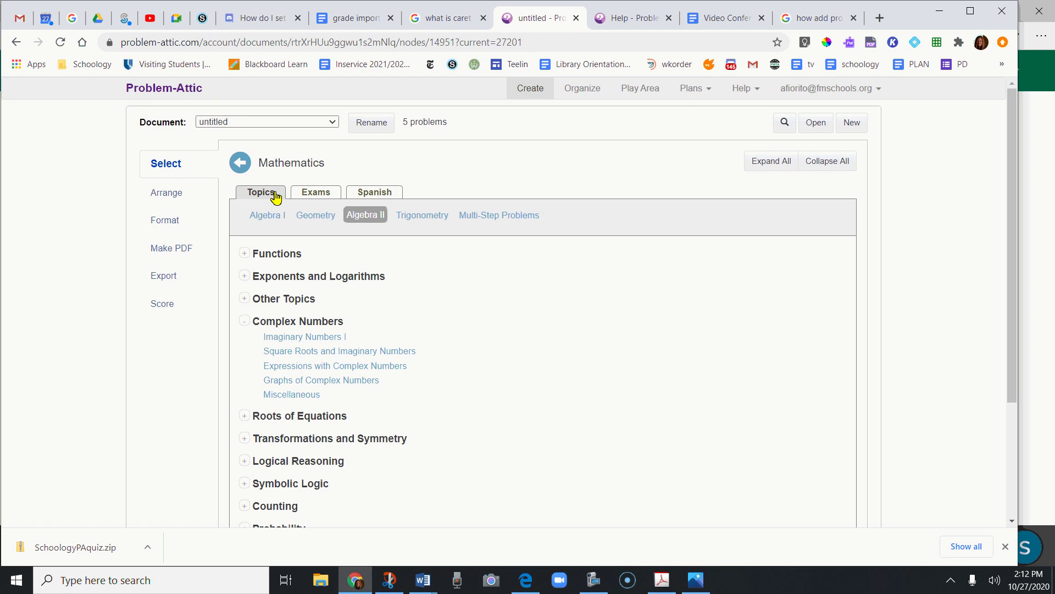
Step: Expand Symbolic Logic in the Algebra II topics and open its True and False Statements problems
{"action": "scroll", "coordinate": [495, 324], "scroll_direction": "down", "scroll_amount": 2}
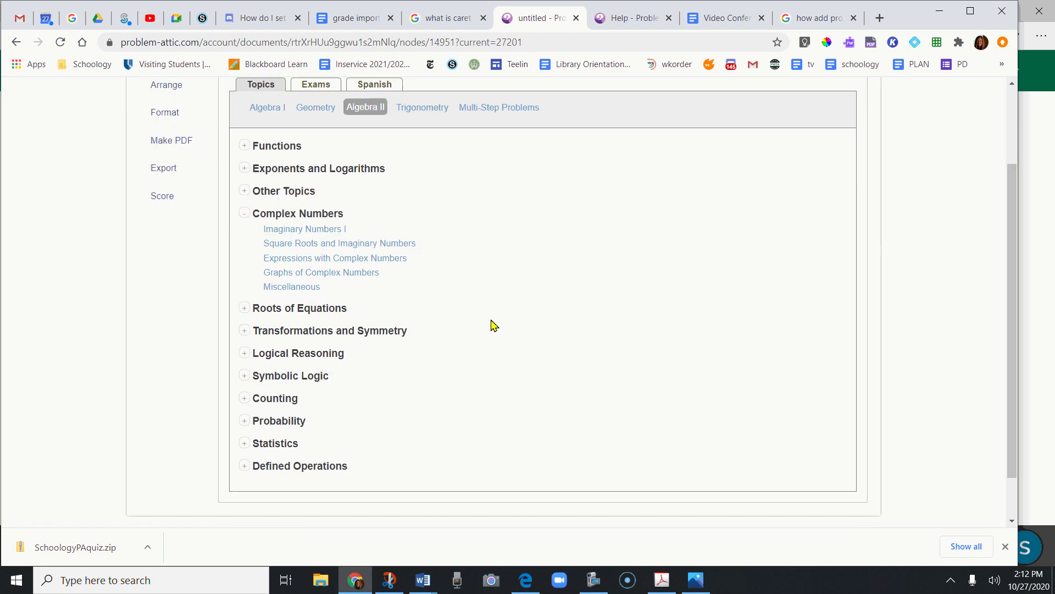
{"action": "left_click", "coordinate": [245, 375]}
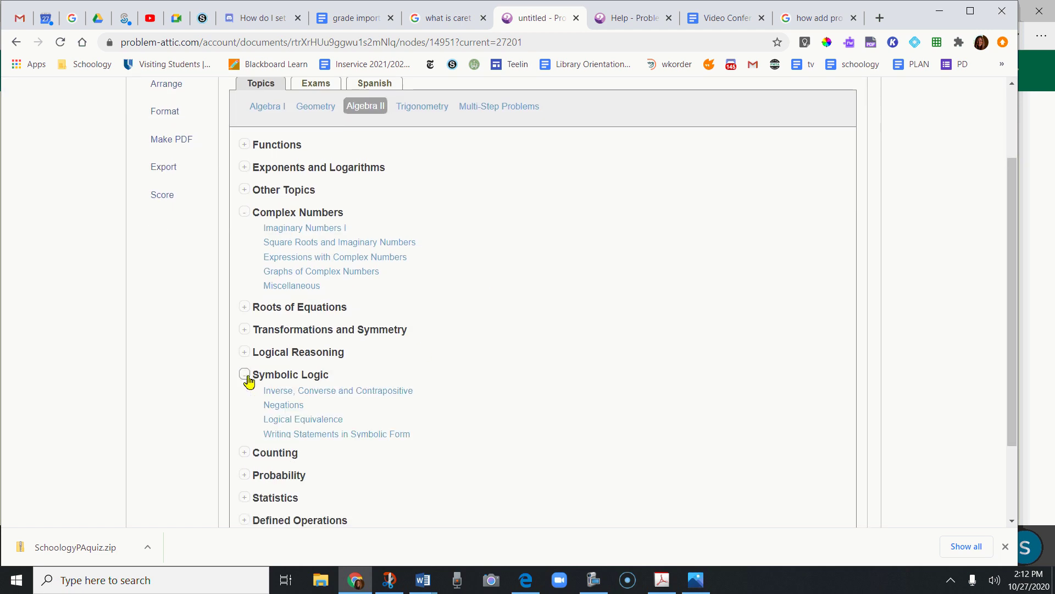
{"action": "scroll", "coordinate": [540, 419], "scroll_direction": "down", "scroll_amount": 2}
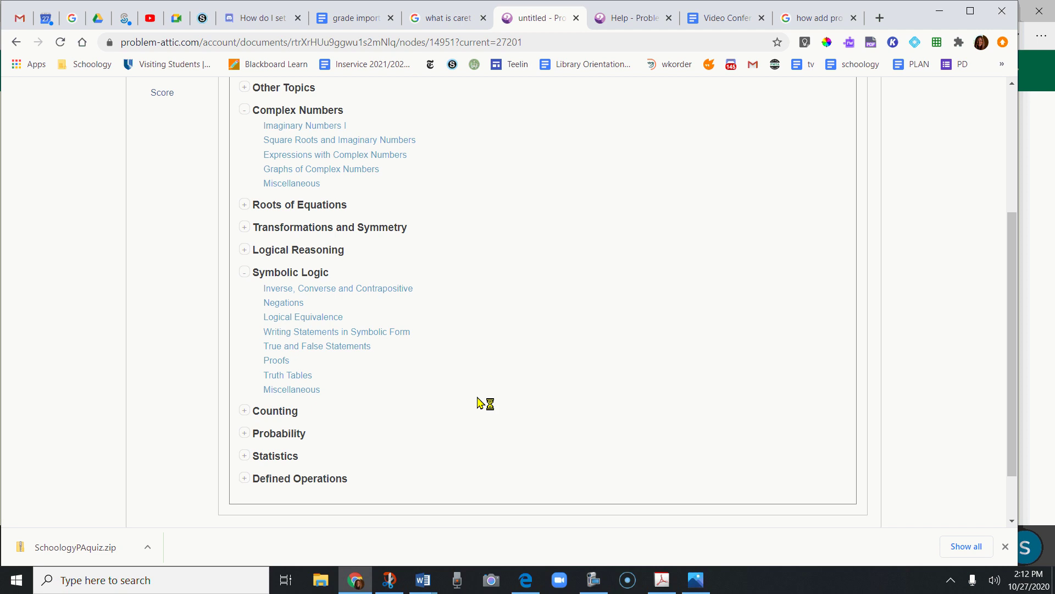
{"action": "left_click", "coordinate": [340, 350]}
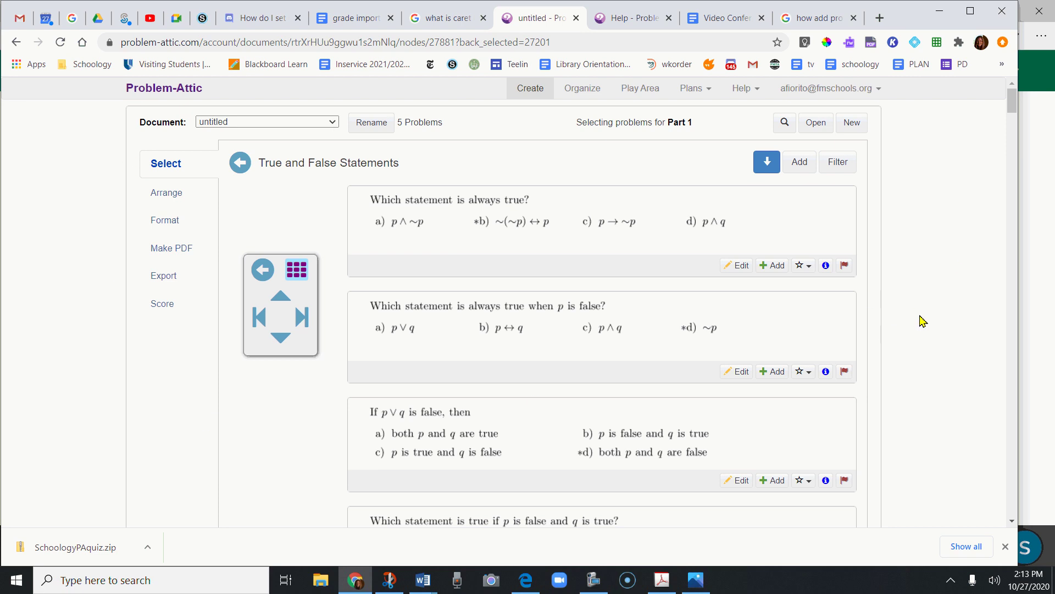
Step: Add the problem "Which statement is true if p is false and q is true?" to the document
{"action": "scroll", "coordinate": [537, 424], "scroll_direction": "down", "scroll_amount": 6}
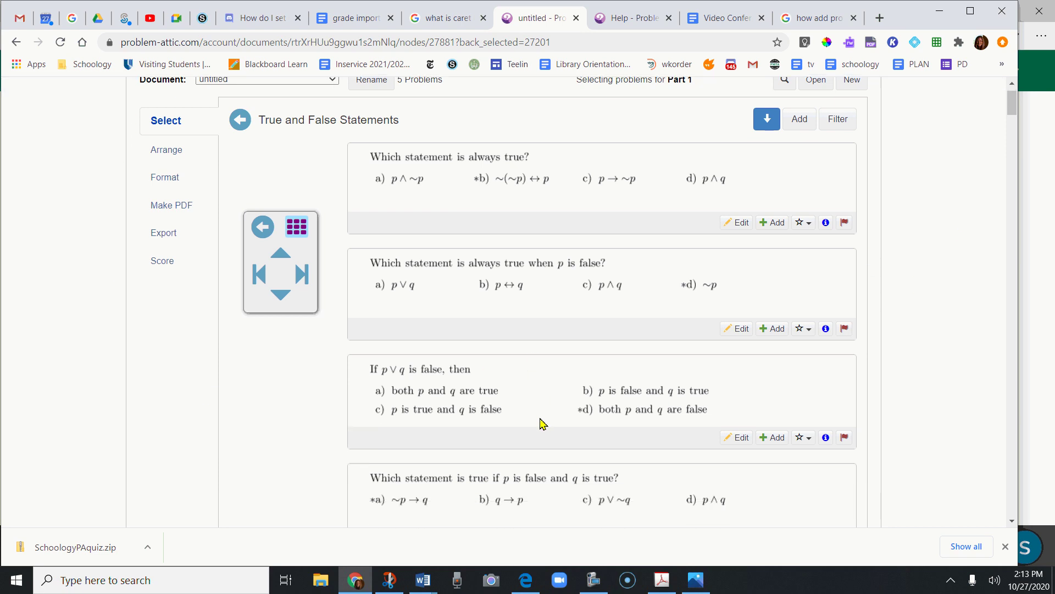
{"action": "scroll", "coordinate": [541, 423], "scroll_direction": "up", "scroll_amount": 1}
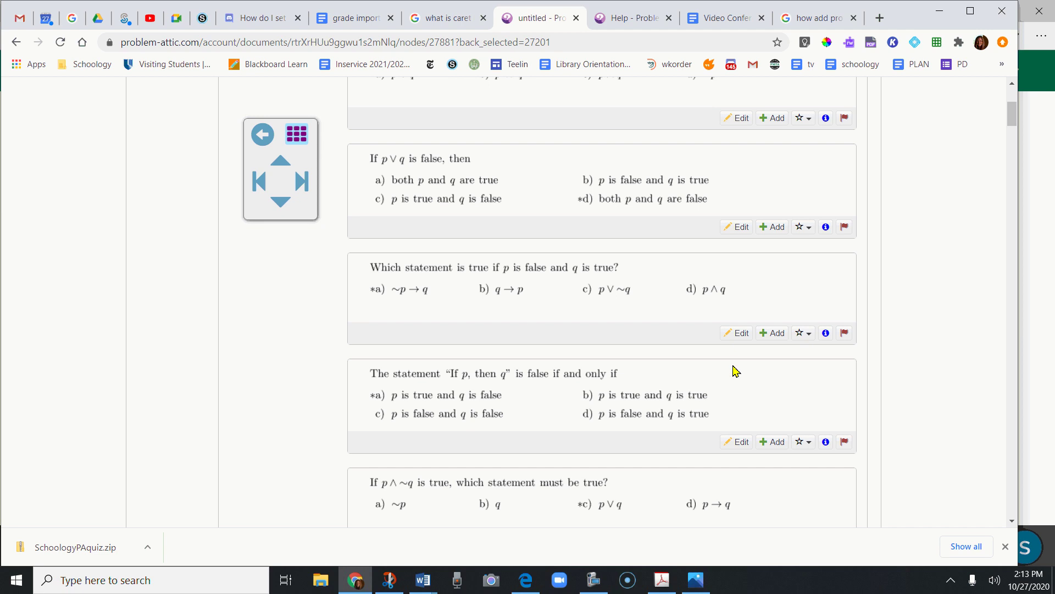
{"action": "left_click", "coordinate": [773, 335]}
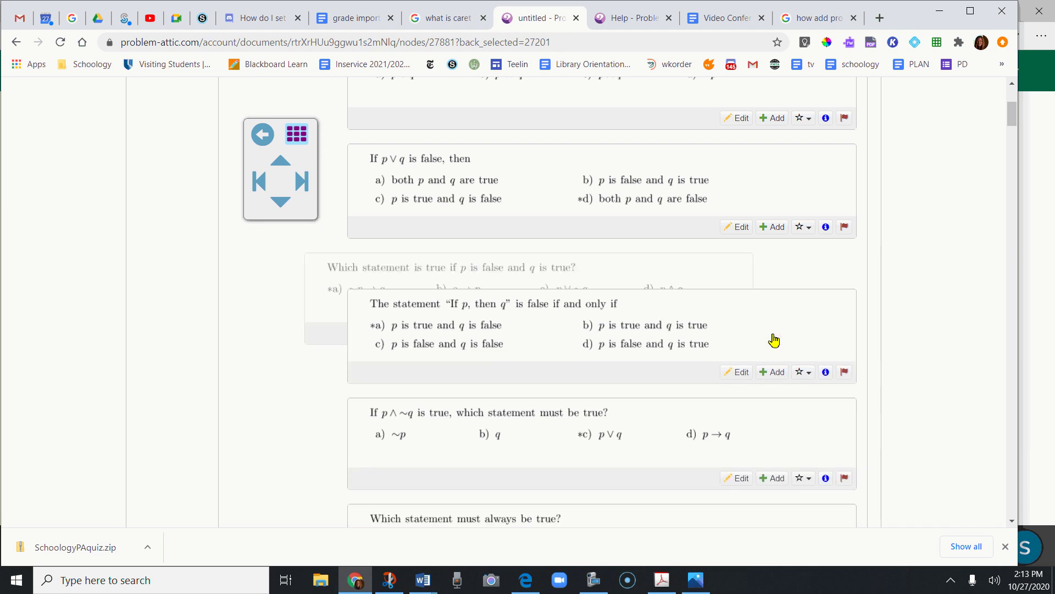
Step: View the problem "If p ∨ q is false, then" in the Problem Editor and close it without saving
{"action": "scroll", "coordinate": [895, 251], "scroll_direction": "up", "scroll_amount": 2}
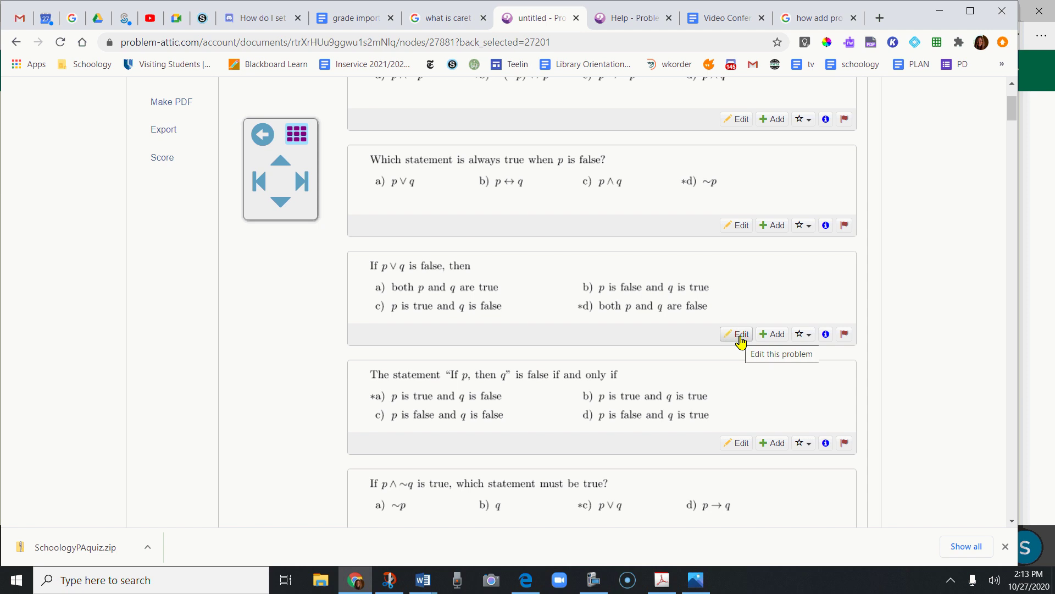
{"action": "left_click", "coordinate": [741, 339]}
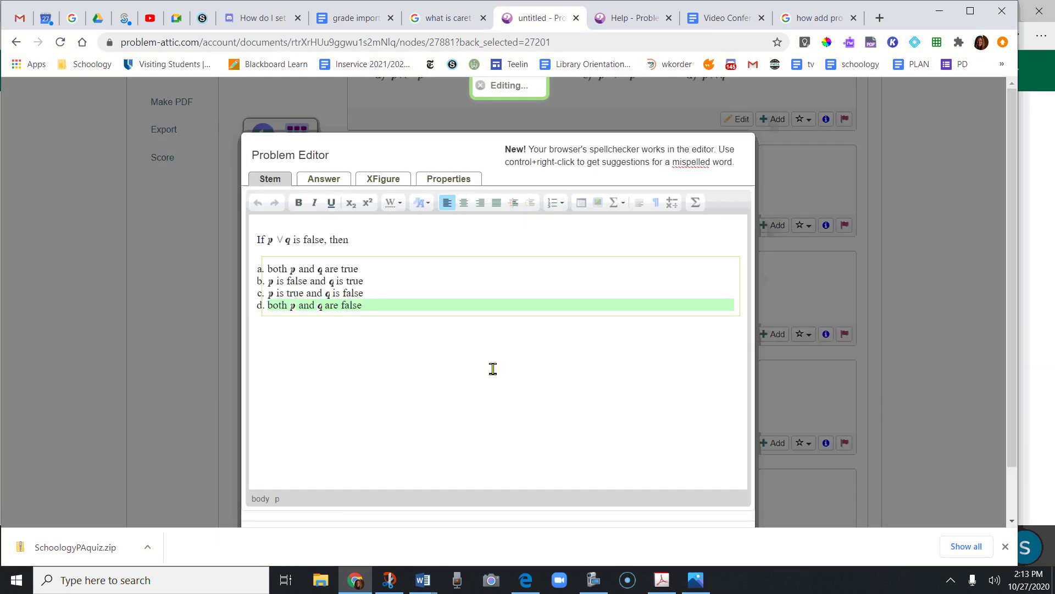
{"action": "left_click", "coordinate": [303, 241]}
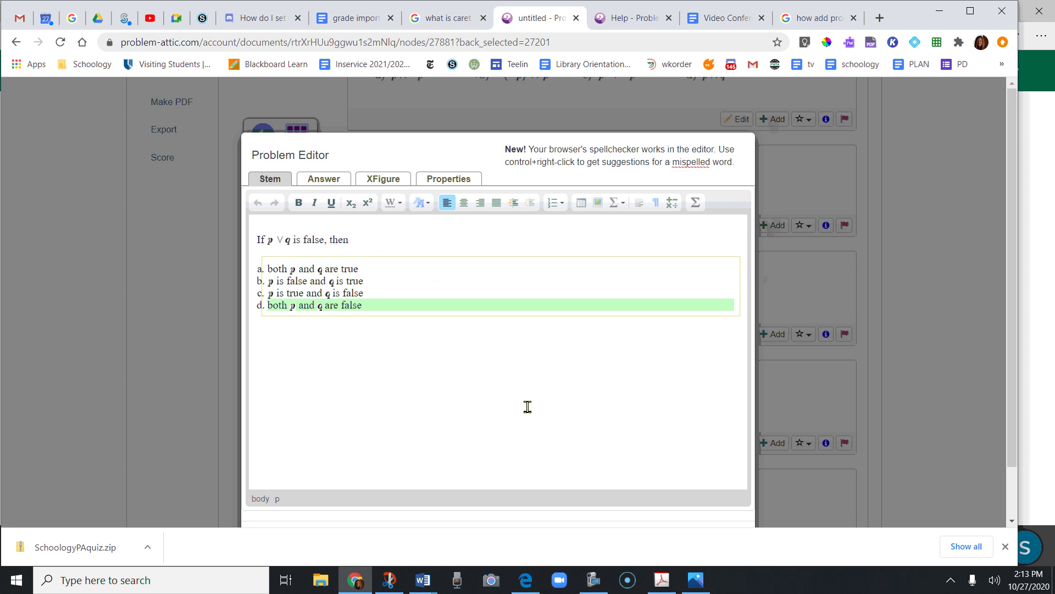
{"action": "scroll", "coordinate": [528, 407], "scroll_direction": "down", "scroll_amount": 1}
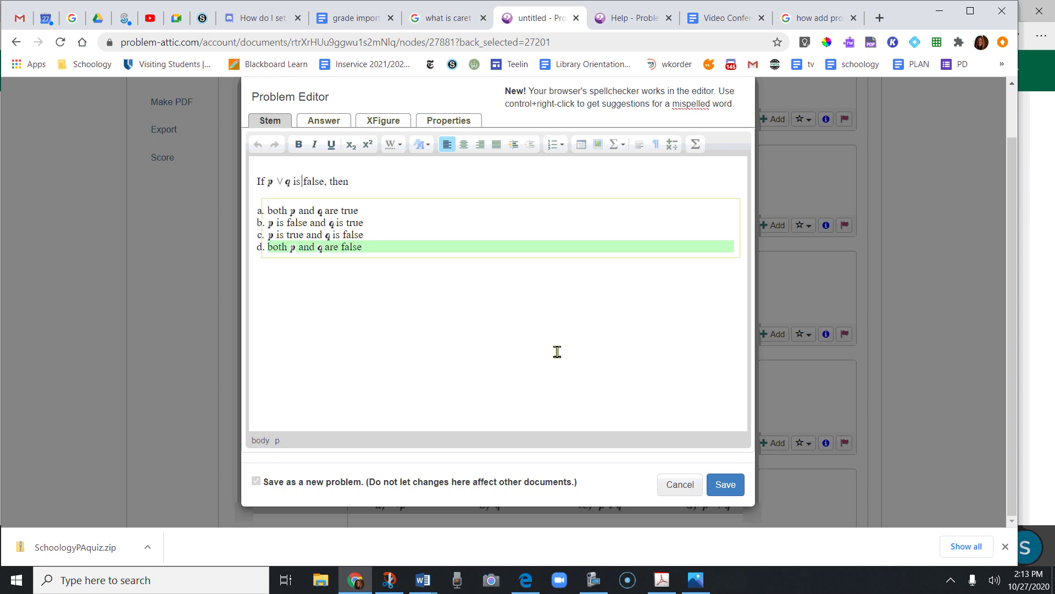
{"action": "left_click", "coordinate": [687, 491]}
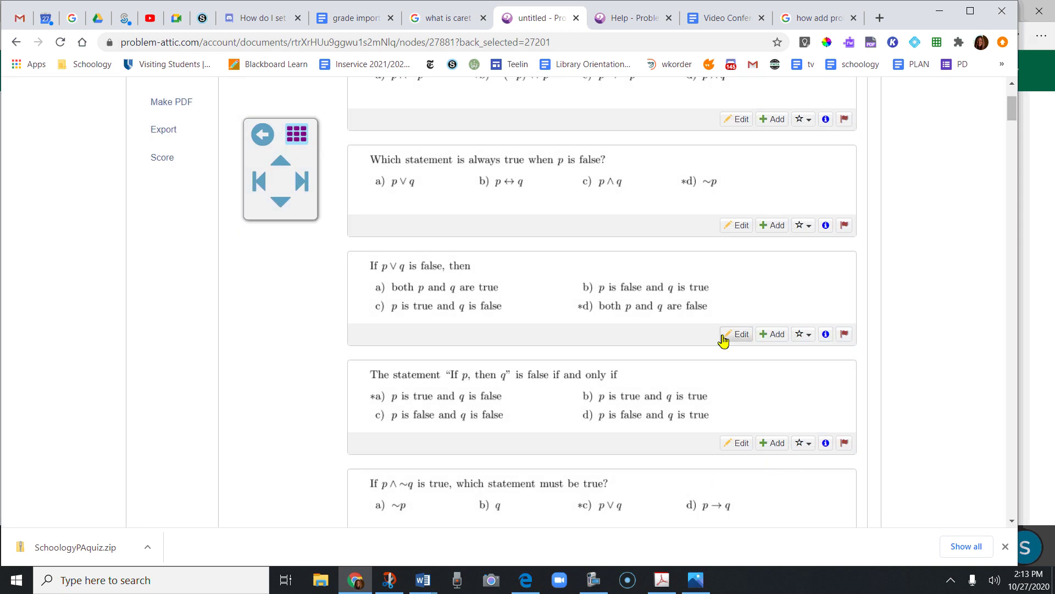
Step: Examine the star colours, source information and review-flag form of the problem "If p ∨ q is false, then"
{"action": "left_click", "coordinate": [803, 334]}
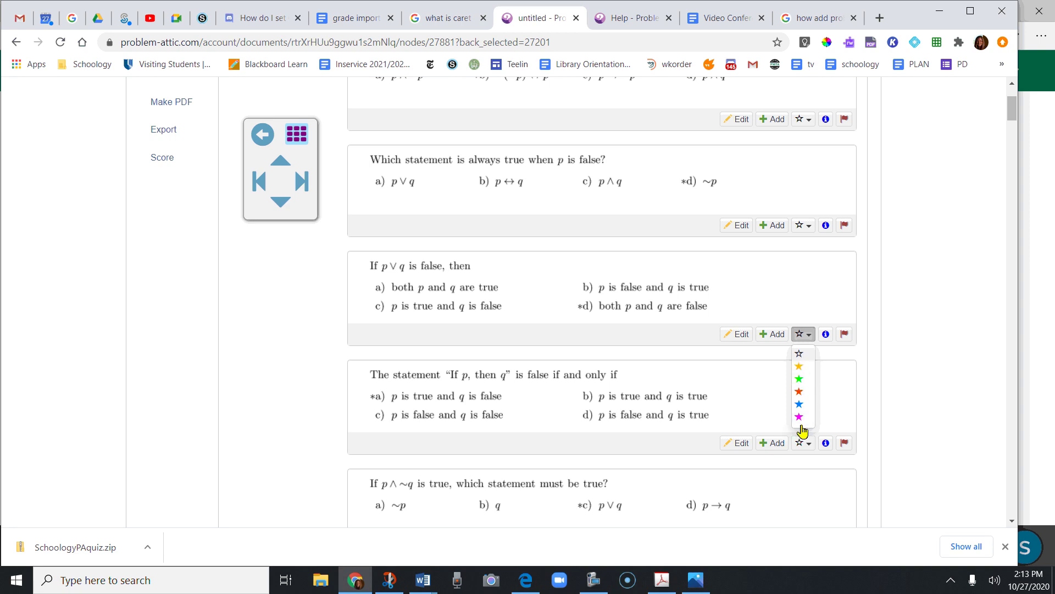
{"action": "left_click", "coordinate": [826, 335]}
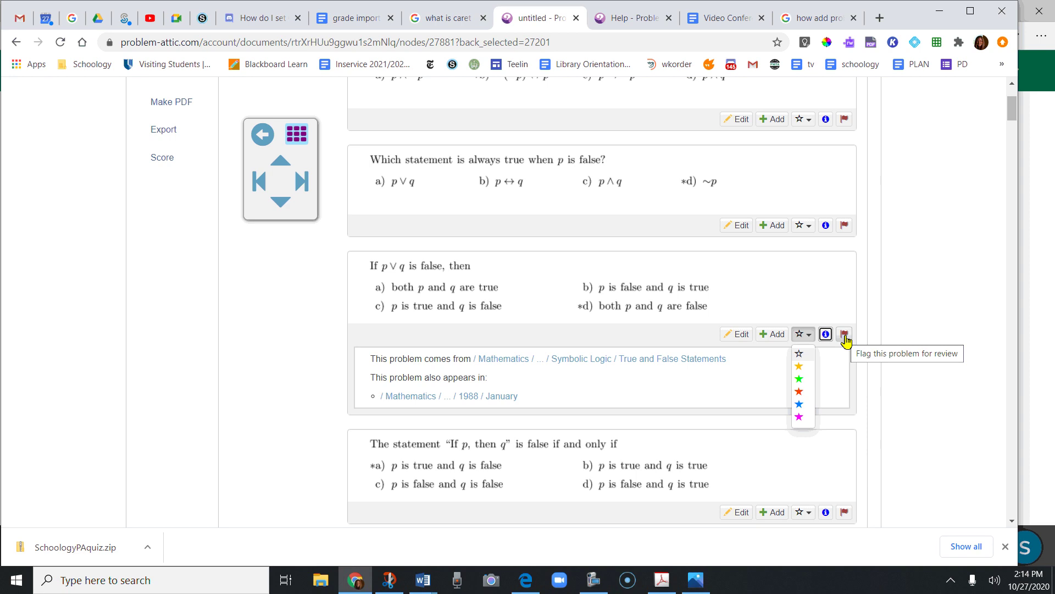
{"action": "left_click", "coordinate": [907, 286]}
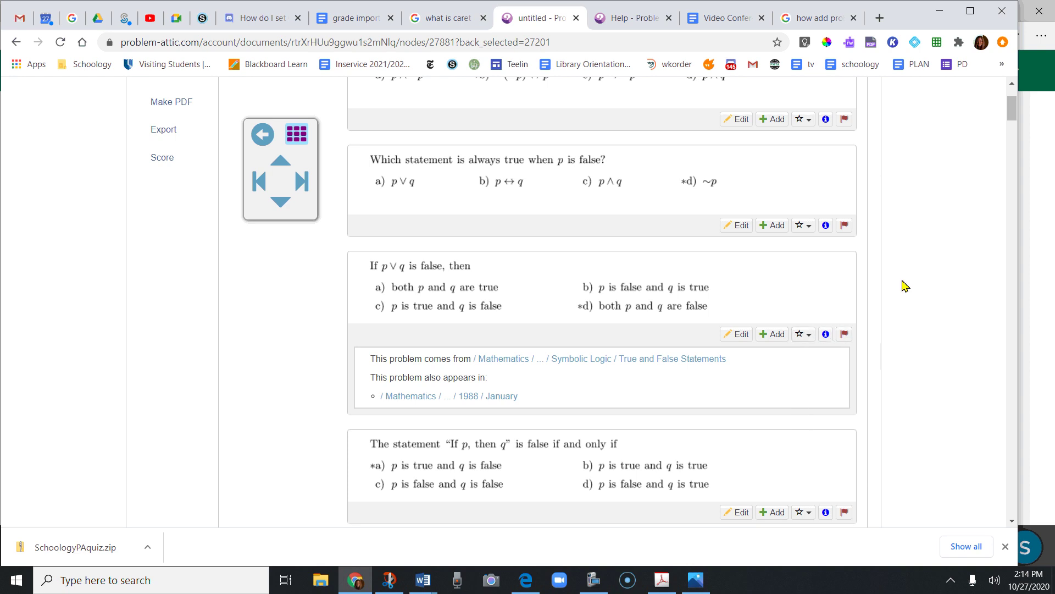
{"action": "left_click", "coordinate": [844, 335]}
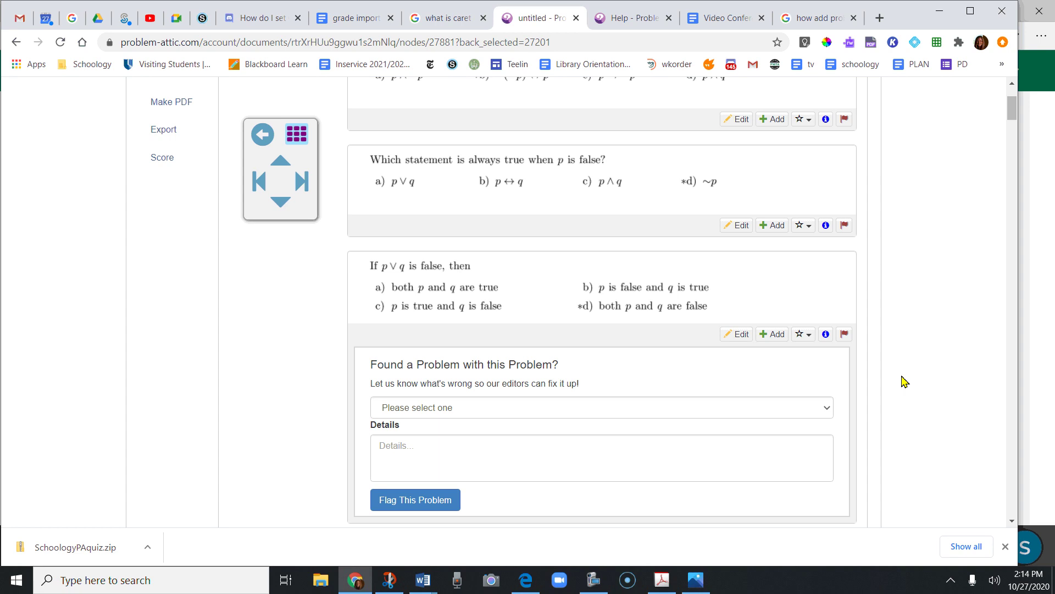
Step: Add the problems "Which statement is always true?", "If p ∧ ~q is true, which statement must be true?" and "Which statement must always be true?"
{"action": "scroll", "coordinate": [904, 381], "scroll_direction": "up", "scroll_amount": 3}
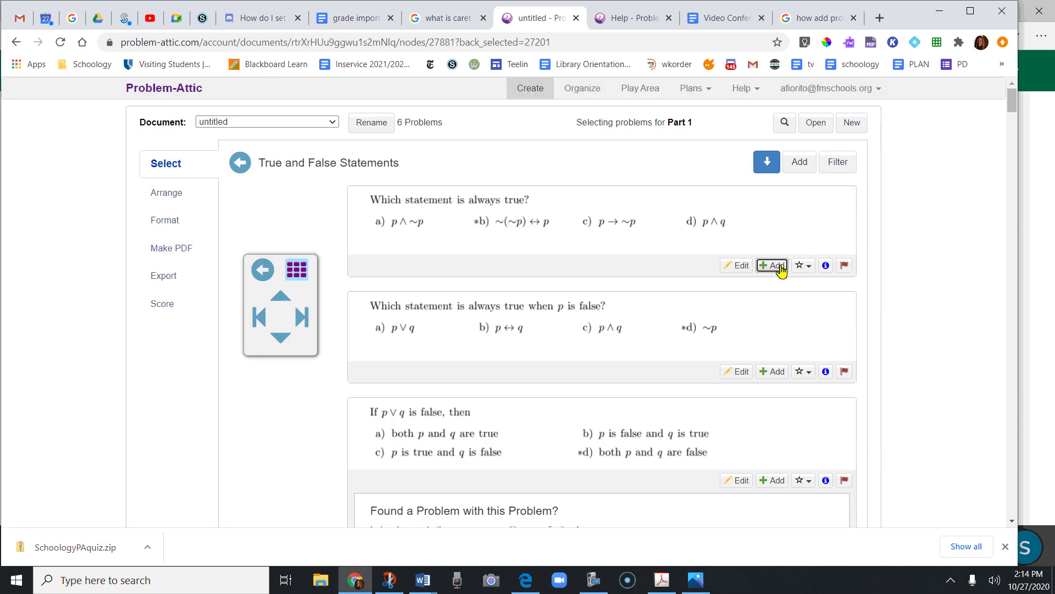
{"action": "left_click", "coordinate": [781, 265]}
{"action": "scroll", "coordinate": [952, 388], "scroll_direction": "down", "scroll_amount": 7}
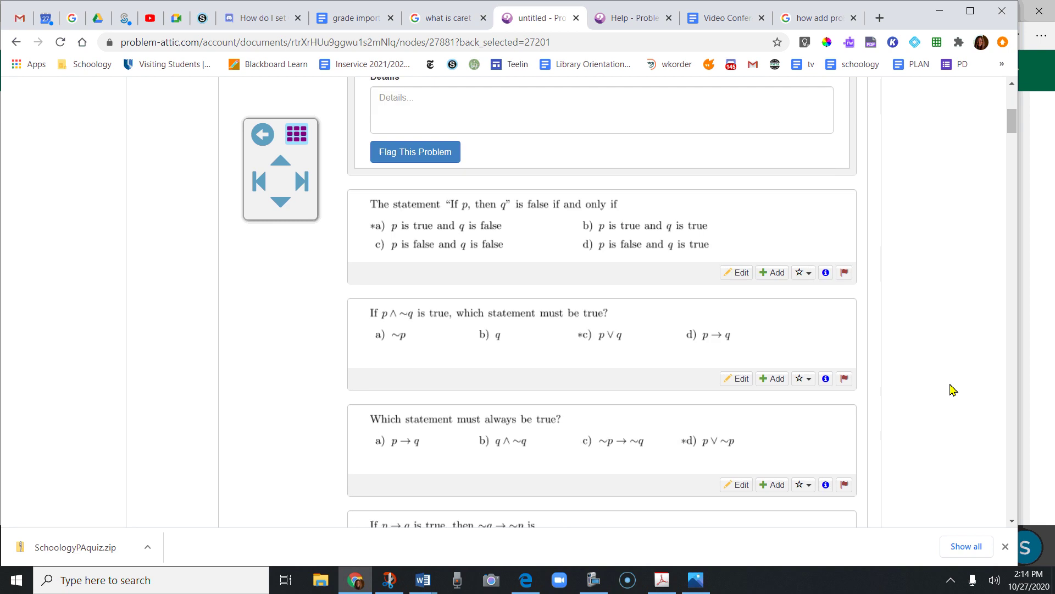
{"action": "left_click", "coordinate": [772, 379]}
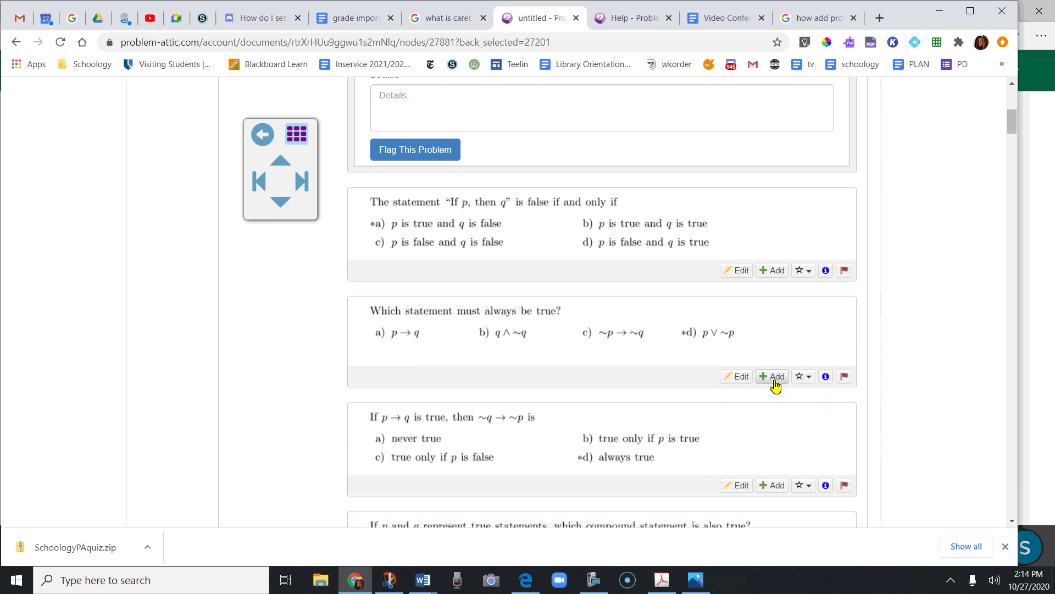
{"action": "left_click", "coordinate": [775, 379]}
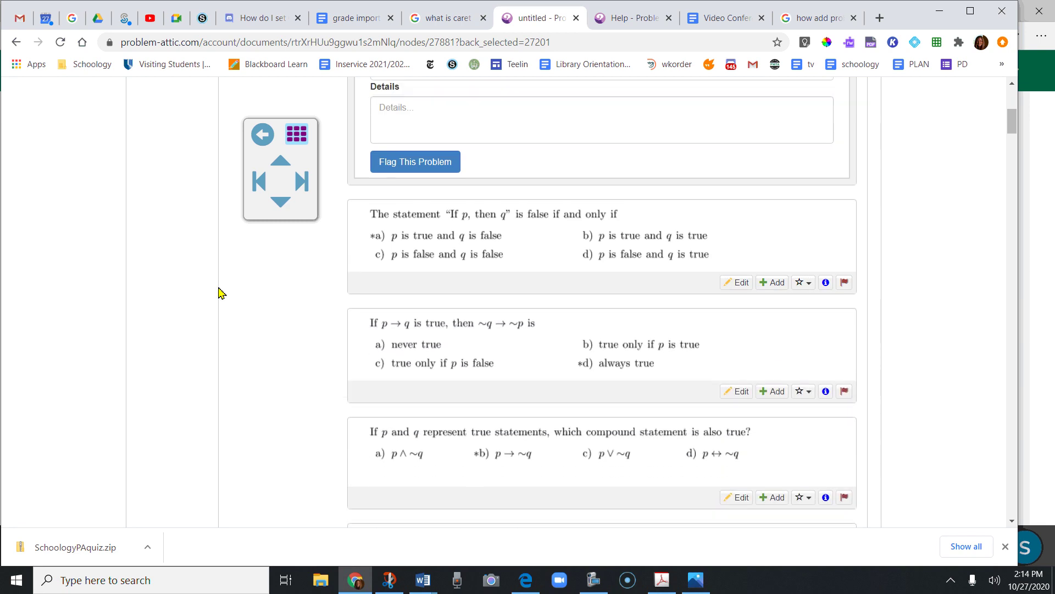
Step: Return to the Algebra II topic list and open the Truth Tables problems under Symbolic Logic
{"action": "scroll", "coordinate": [218, 292], "scroll_direction": "up", "scroll_amount": 6}
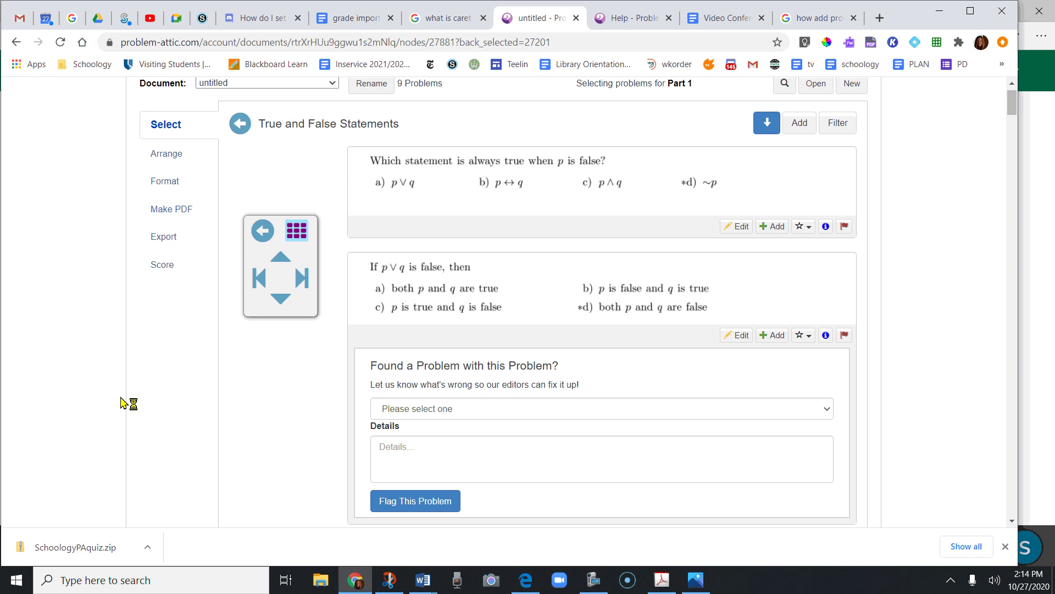
{"action": "scroll", "coordinate": [122, 403], "scroll_direction": "up", "scroll_amount": 1}
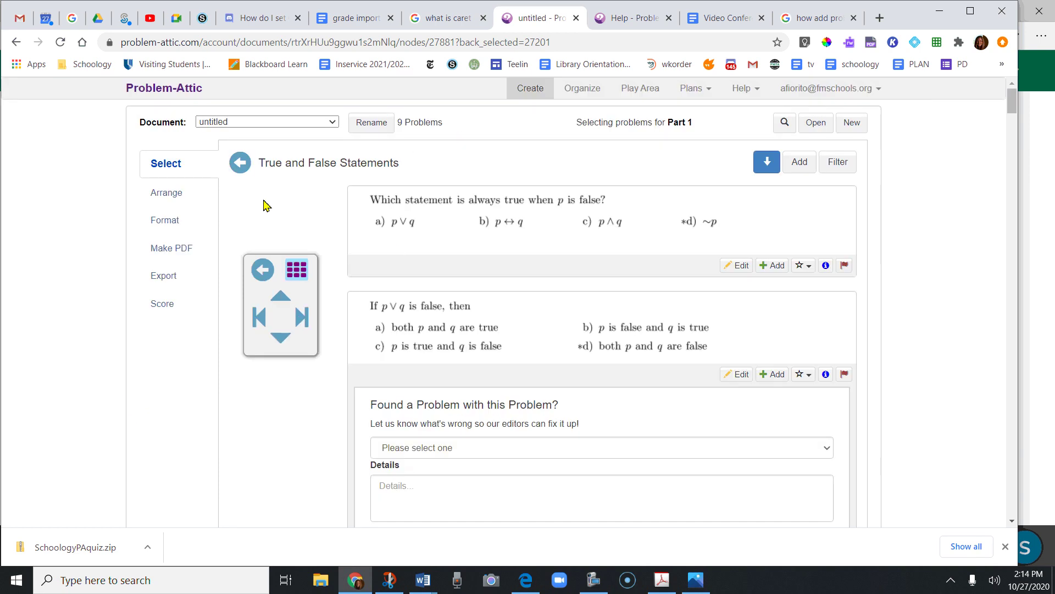
{"action": "left_click", "coordinate": [241, 164]}
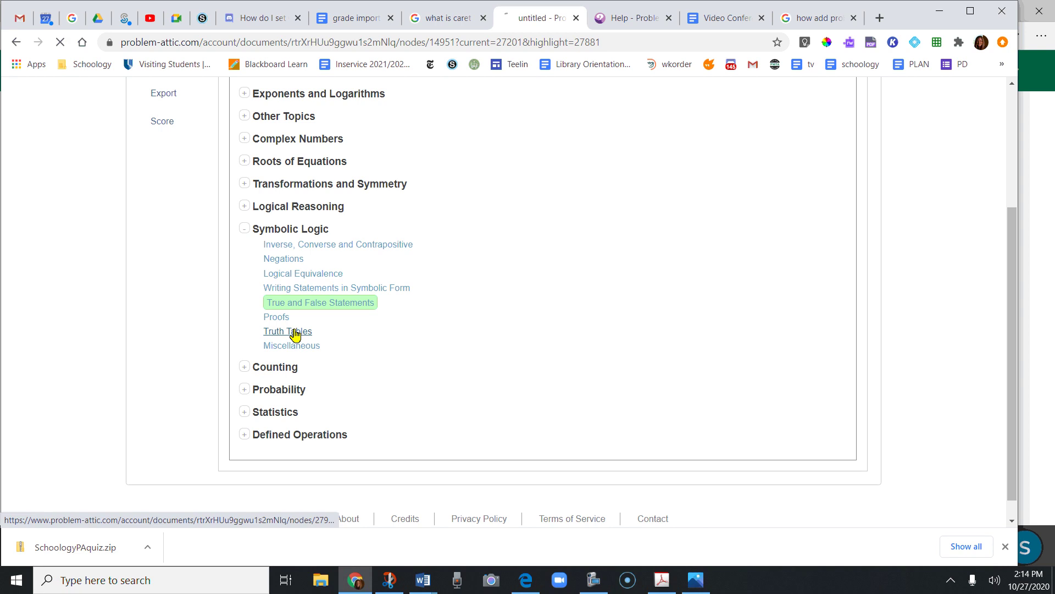
{"action": "left_click", "coordinate": [296, 333]}
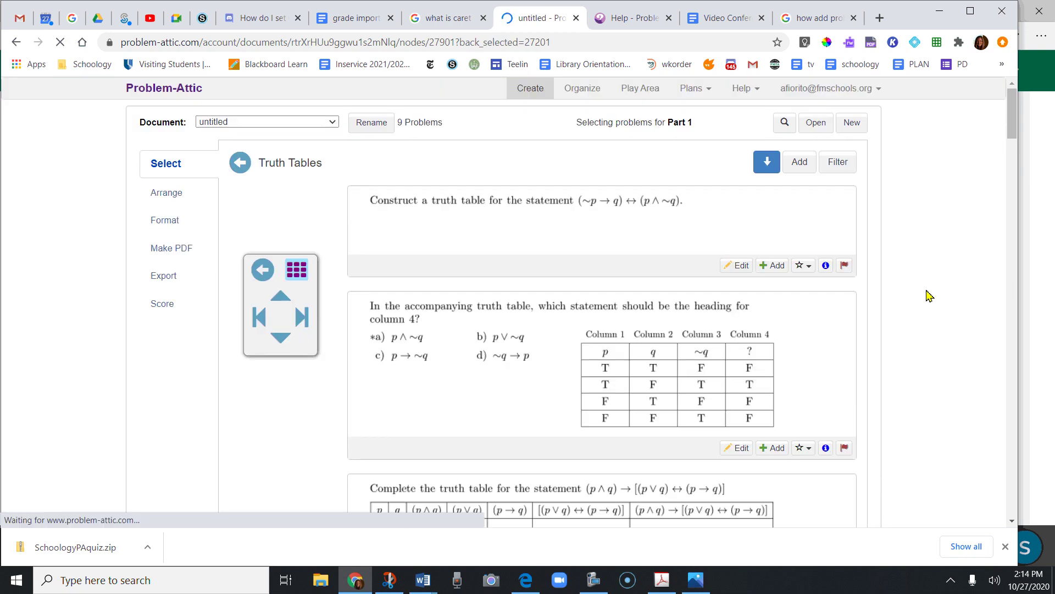
Step: Add the first three Truth Tables problems to the document, through the one completing the table for (p ∧ q) → [(p ∨ q) ↔ (p → q)]
{"action": "left_click", "coordinate": [773, 266]}
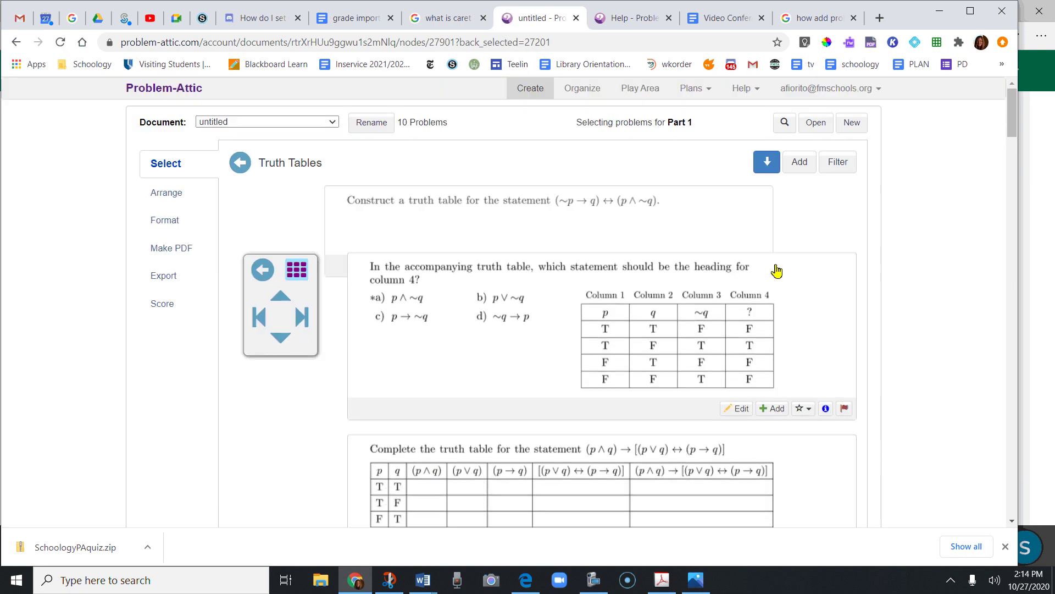
{"action": "left_click", "coordinate": [774, 347]}
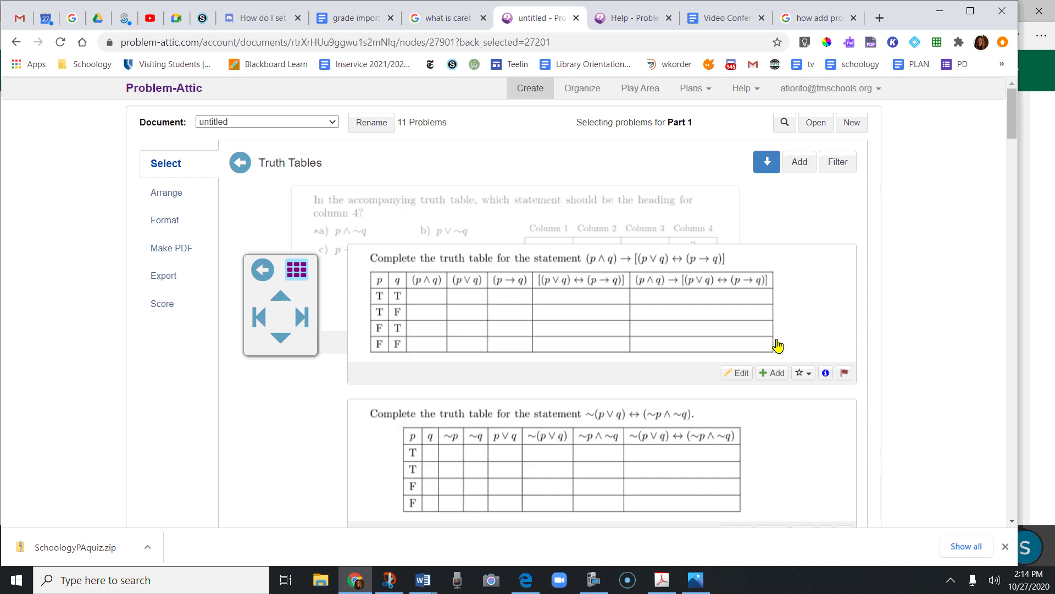
{"action": "left_click", "coordinate": [773, 316]}
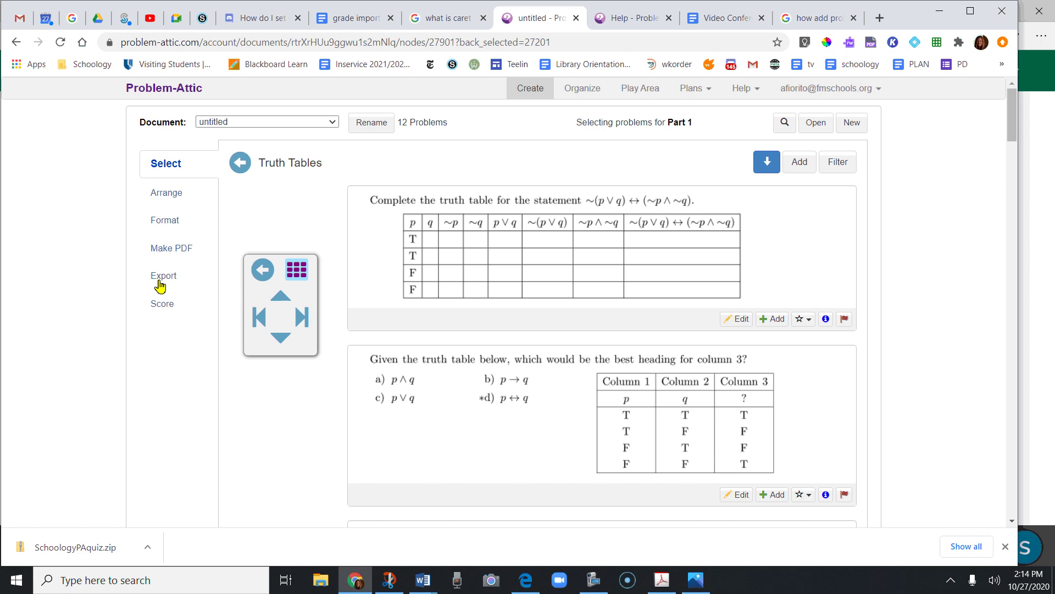
Step: Switch to arranging the document and scramble the order of its problems
{"action": "left_click", "coordinate": [168, 198]}
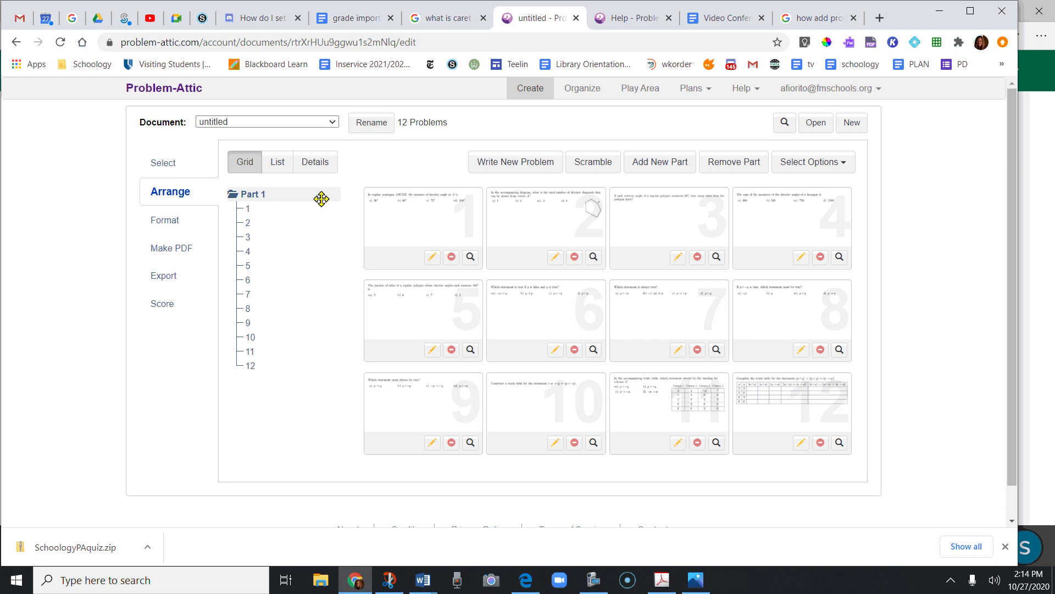
{"action": "left_click", "coordinate": [600, 167]}
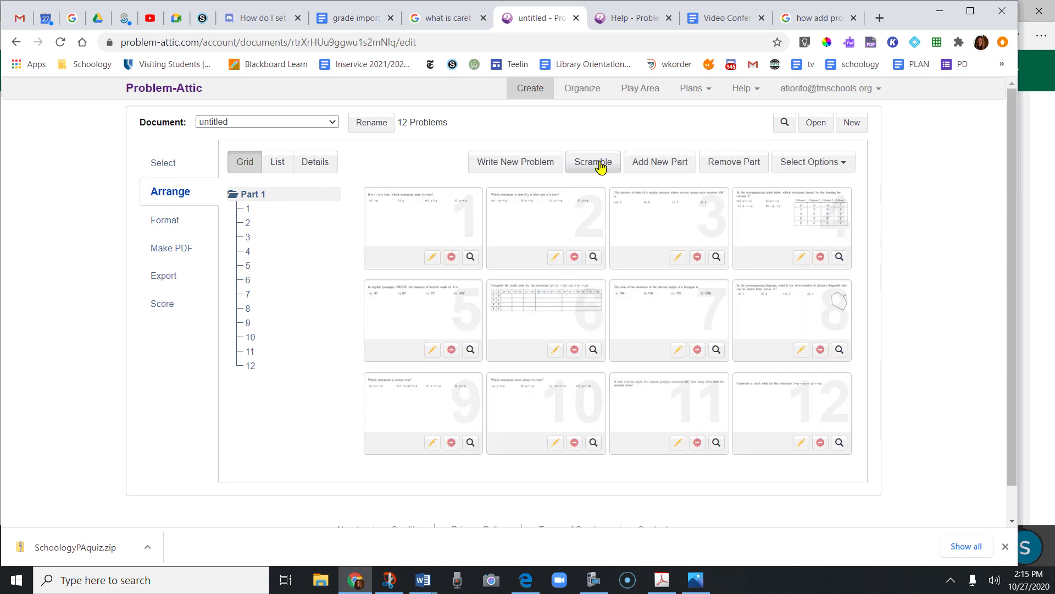
Step: Rearrange the polygon-sides and truth-table problems among the first six in Part 1, and add a new part at the document's end
{"action": "left_click_drag", "start_coordinate": [682, 223], "coordinate": [401, 236]}
{"action": "left_click_drag", "start_coordinate": [561, 319], "coordinate": [429, 226]}
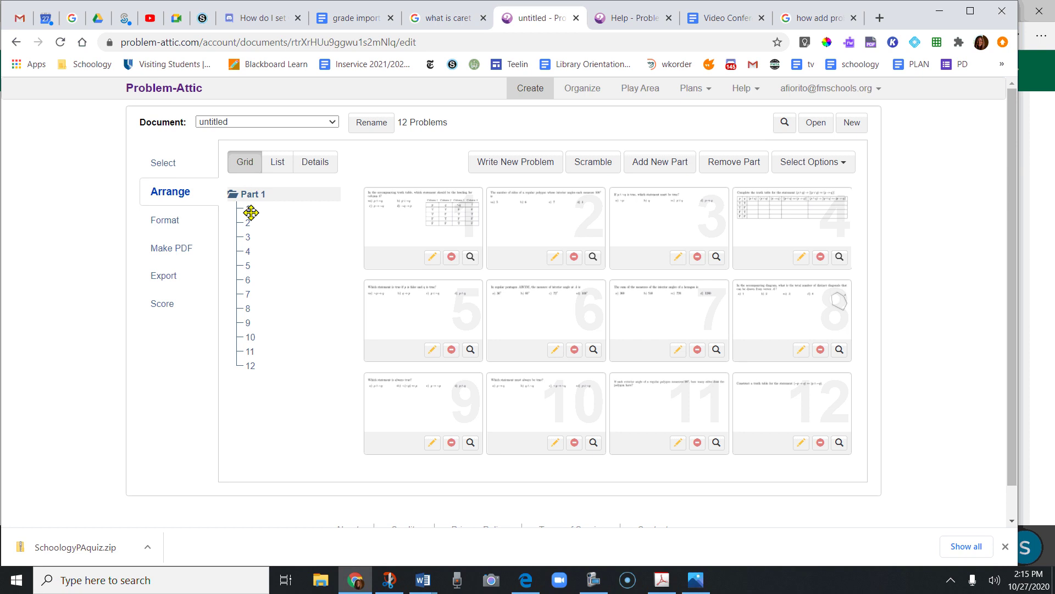
{"action": "left_click", "coordinate": [663, 165]}
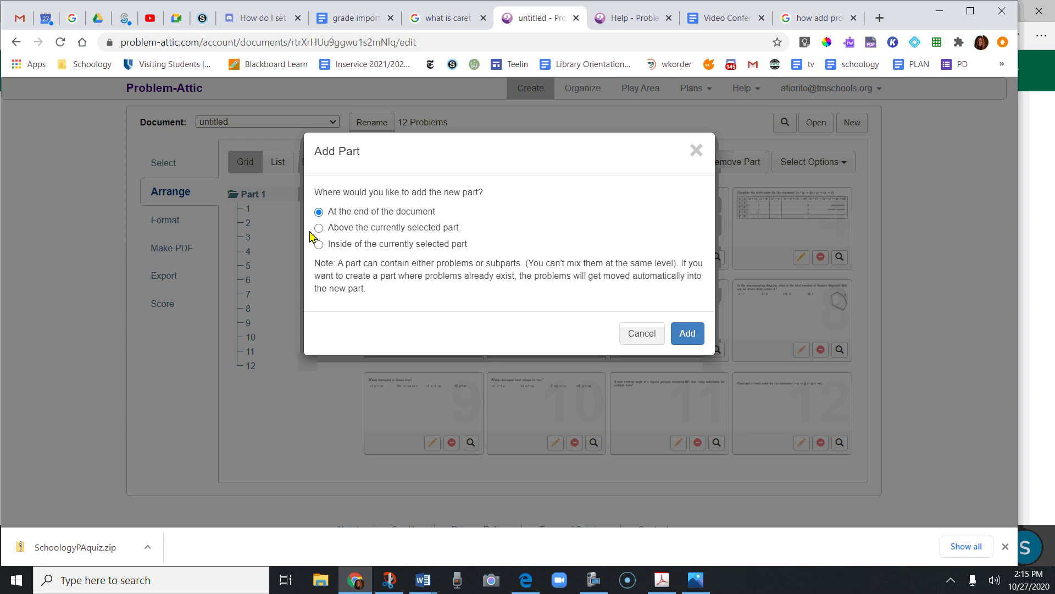
{"action": "left_click", "coordinate": [687, 333]}
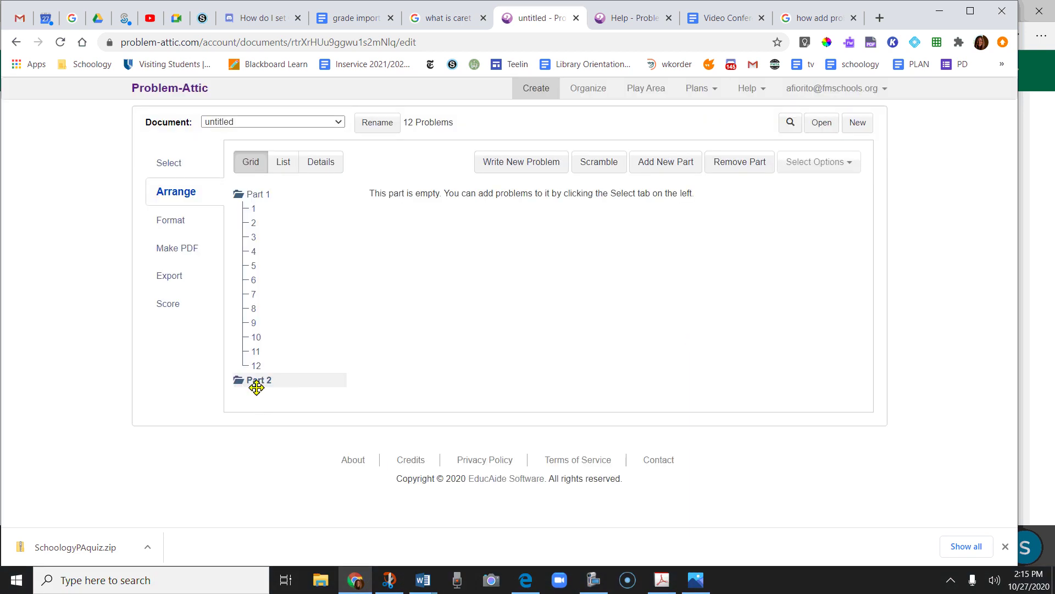
Step: Add to Part 2 the Truth Tables problem for [q ∨ (~p ∧ q)] → (p ↔ ~q) and the column 3 heading problem following it
{"action": "left_click", "coordinate": [173, 174]}
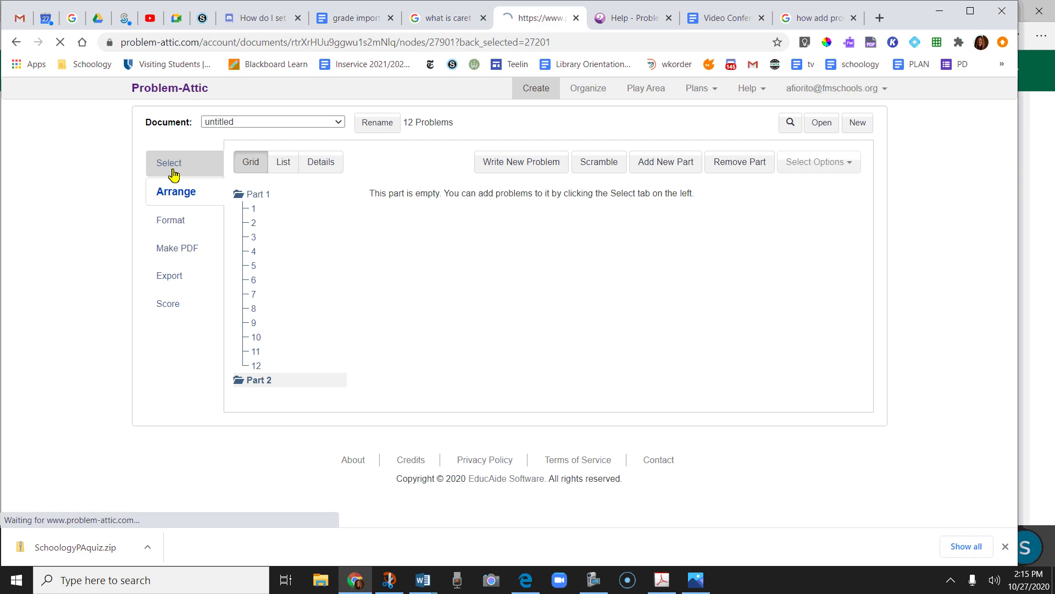
{"action": "scroll", "coordinate": [827, 435], "scroll_direction": "down", "scroll_amount": 5}
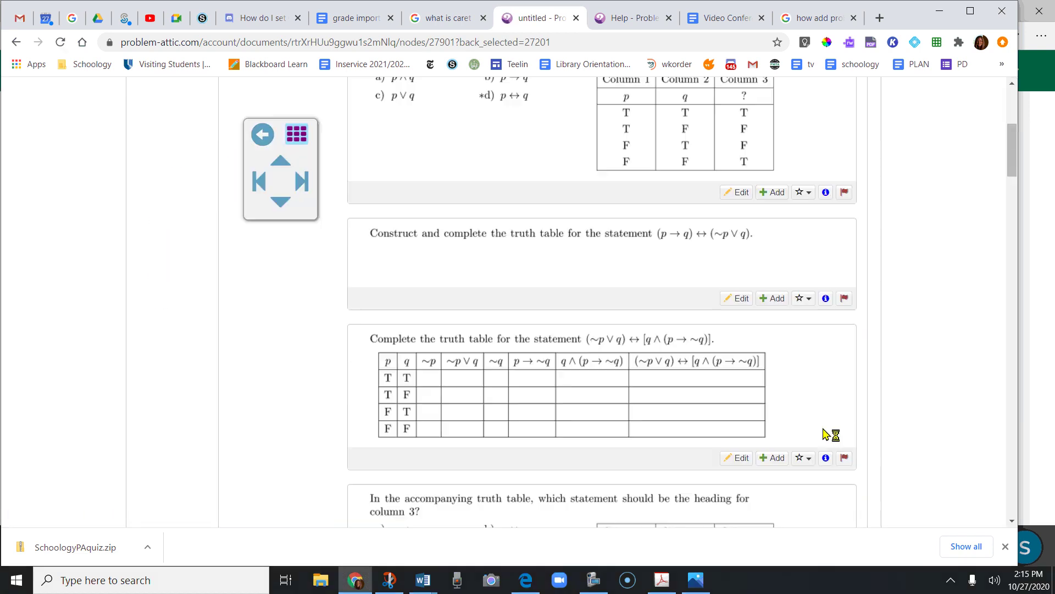
{"action": "scroll", "coordinate": [828, 434], "scroll_direction": "down", "scroll_amount": 5}
{"action": "left_click", "coordinate": [780, 355]}
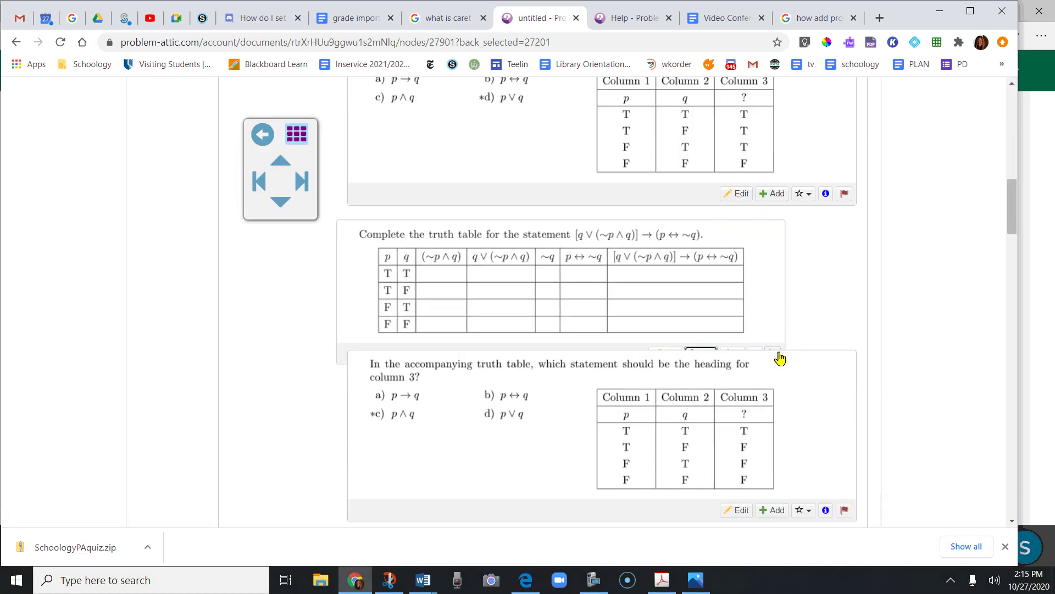
{"action": "left_click", "coordinate": [774, 380]}
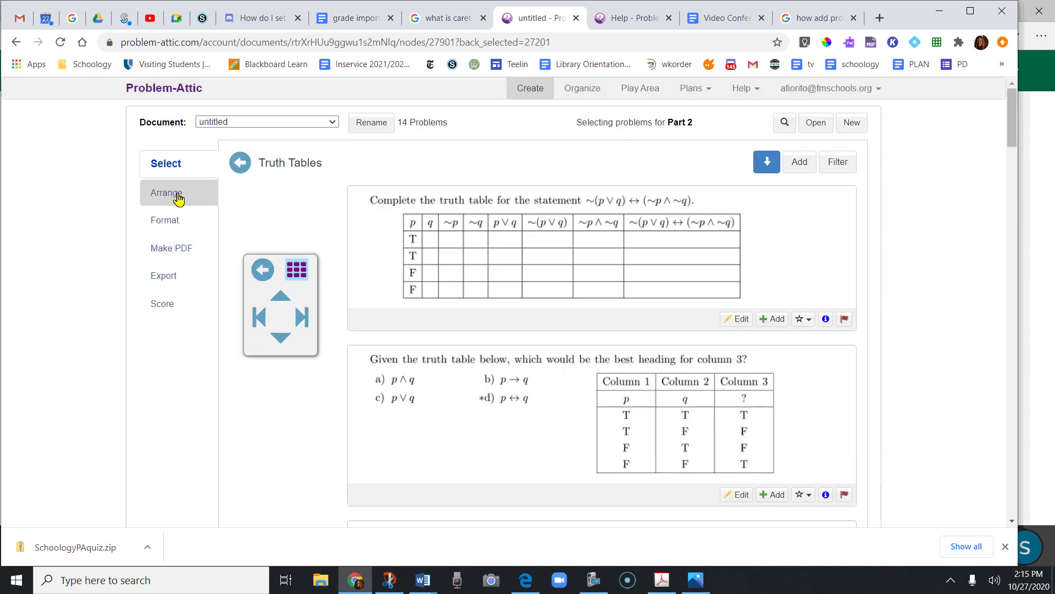
Step: Return to arranging the document and review the problems in Part 1 and Part 2
{"action": "left_click", "coordinate": [177, 198]}
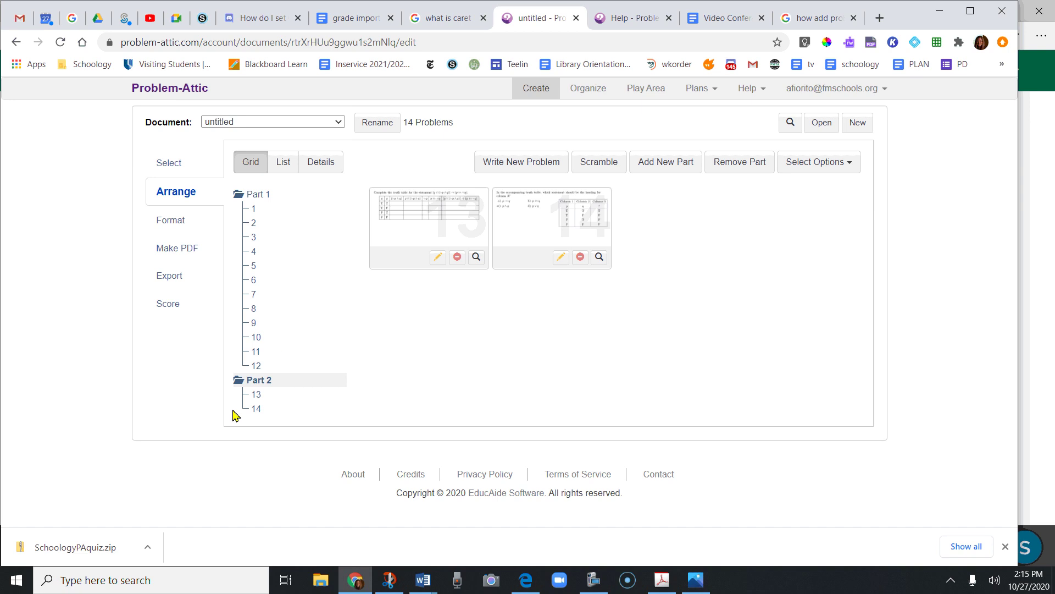
{"action": "left_click", "coordinate": [256, 192]}
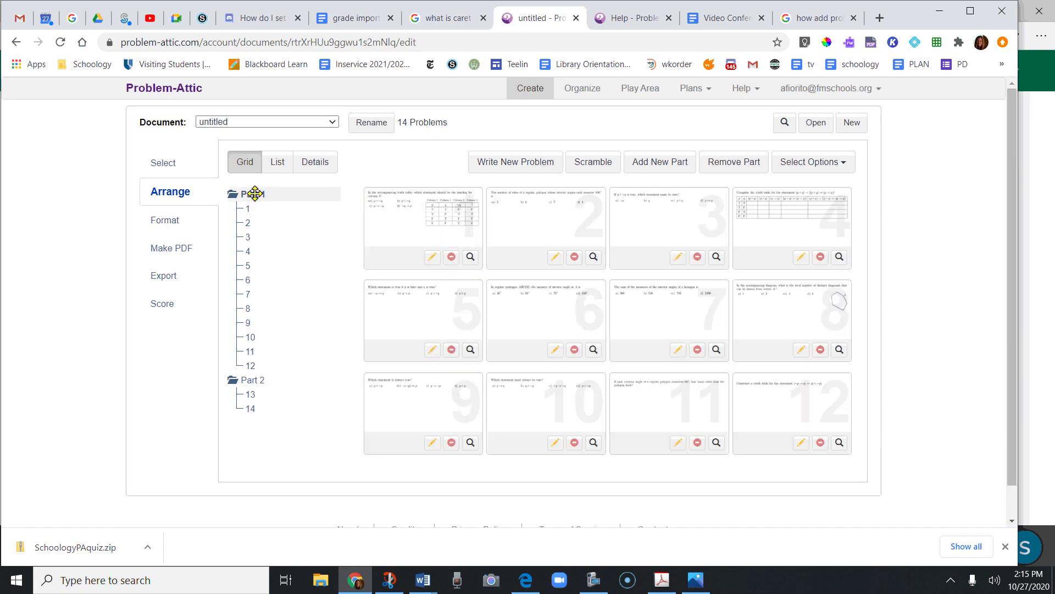
{"action": "left_click", "coordinate": [262, 383]}
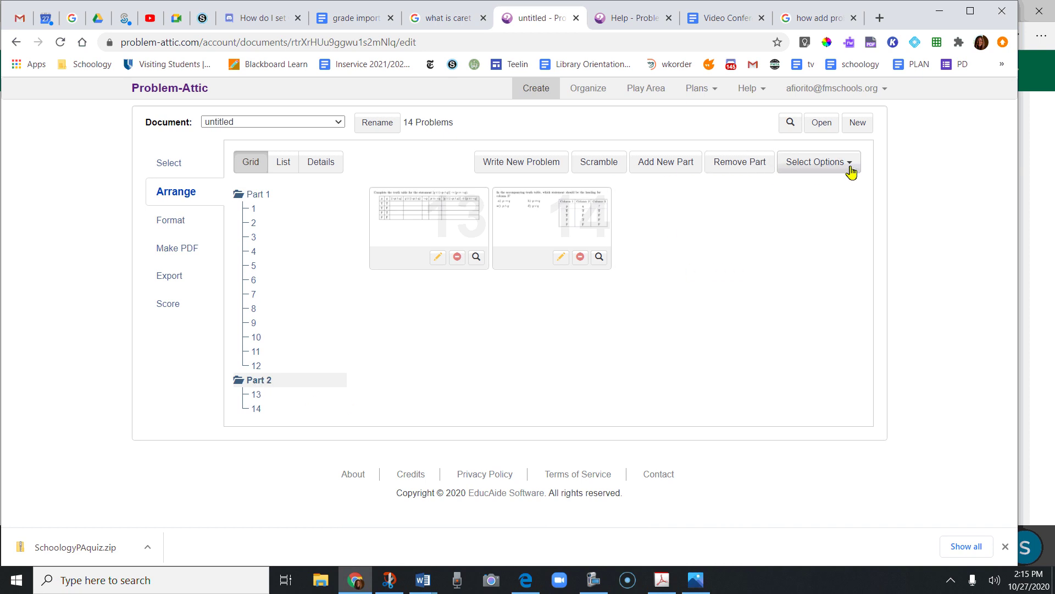
Step: Open the document's format settings and examine the Headers, Font and Multiple-Choice options
{"action": "left_click", "coordinate": [196, 229]}
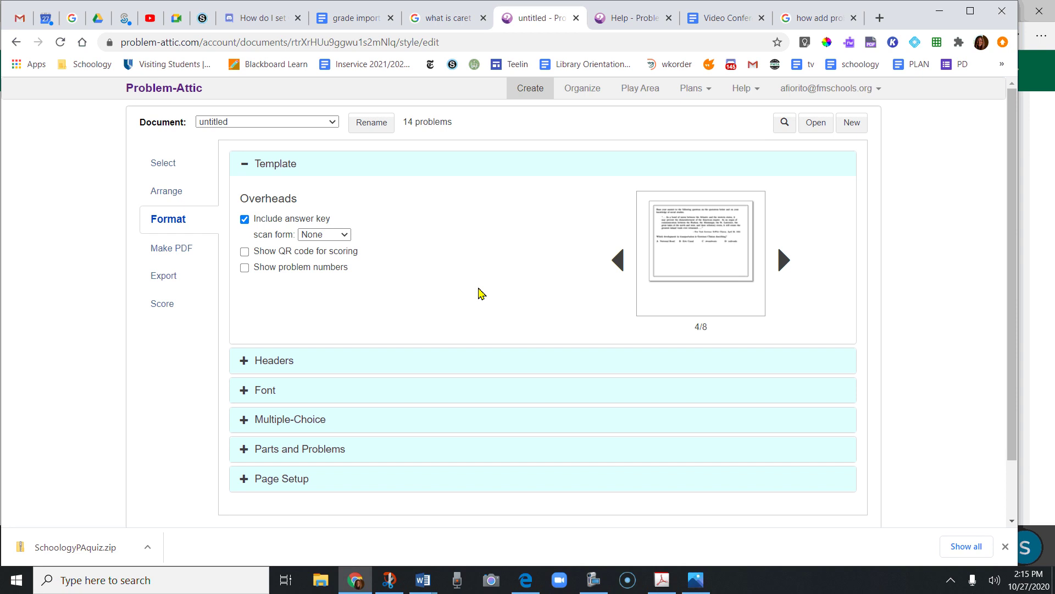
{"action": "scroll", "coordinate": [481, 293], "scroll_direction": "down", "scroll_amount": 1}
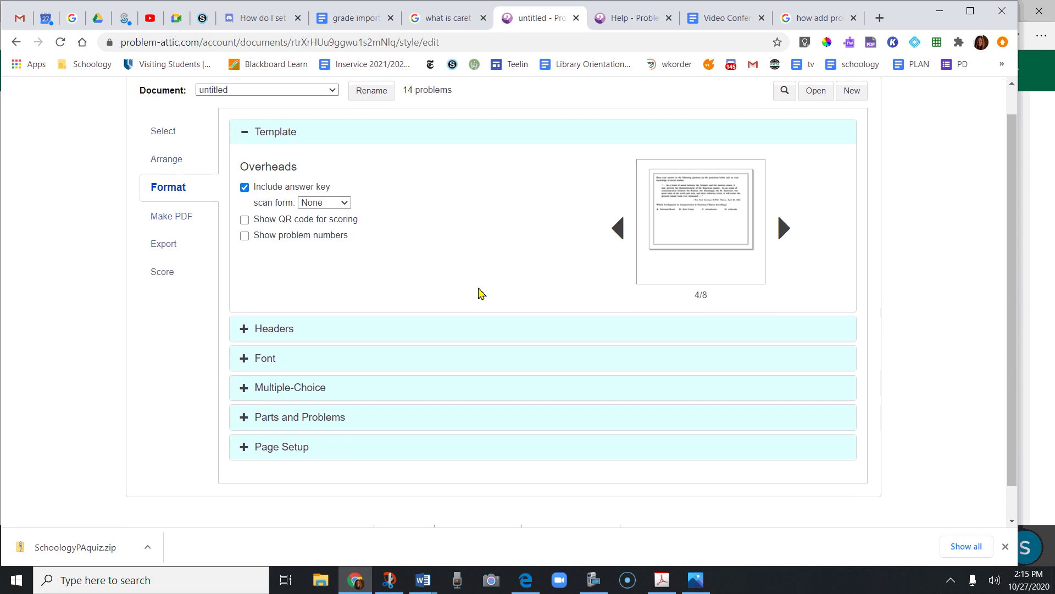
{"action": "left_click", "coordinate": [248, 329]}
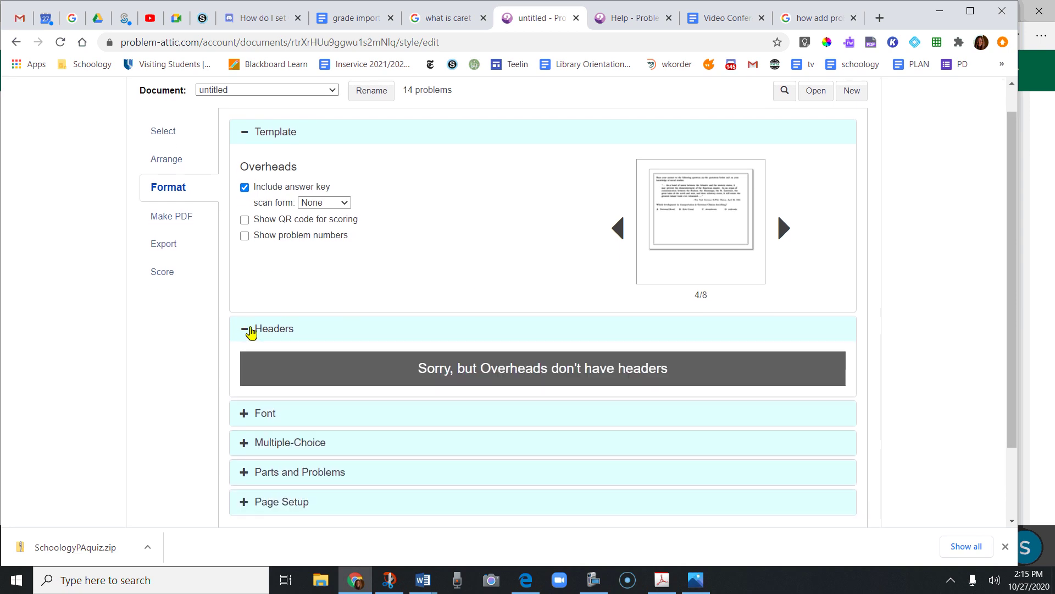
{"action": "left_click", "coordinate": [248, 328]}
{"action": "left_click", "coordinate": [245, 363]}
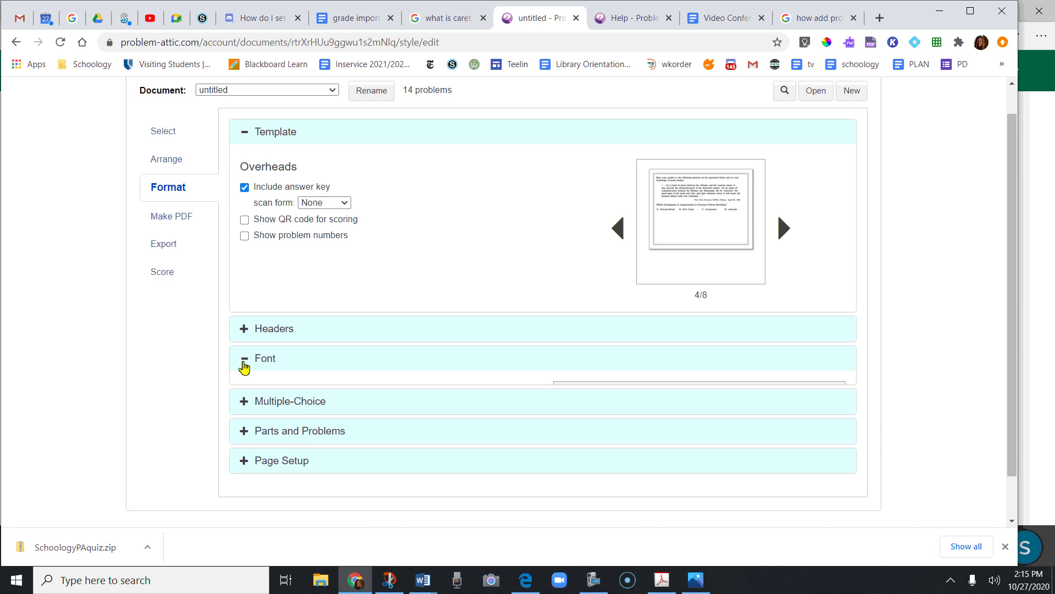
{"action": "left_click", "coordinate": [244, 364]}
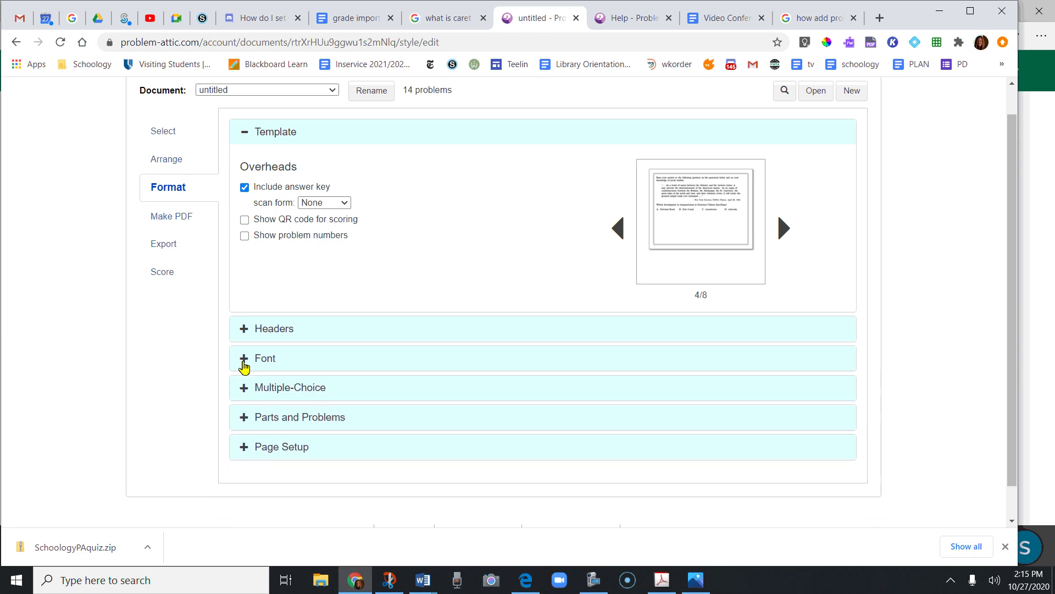
{"action": "left_click", "coordinate": [247, 391]}
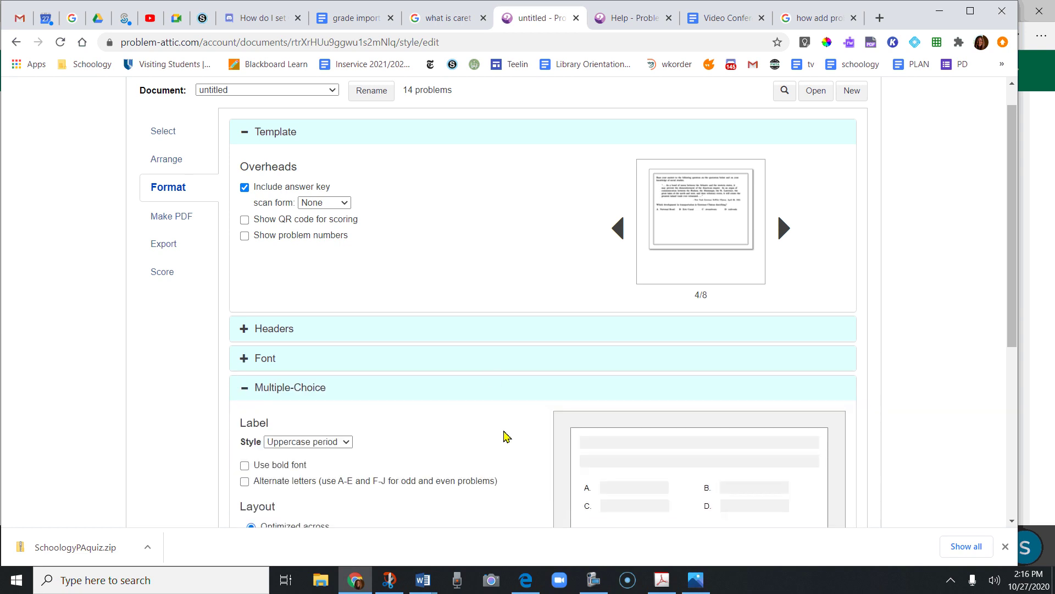
{"action": "scroll", "coordinate": [502, 434], "scroll_direction": "down", "scroll_amount": 5}
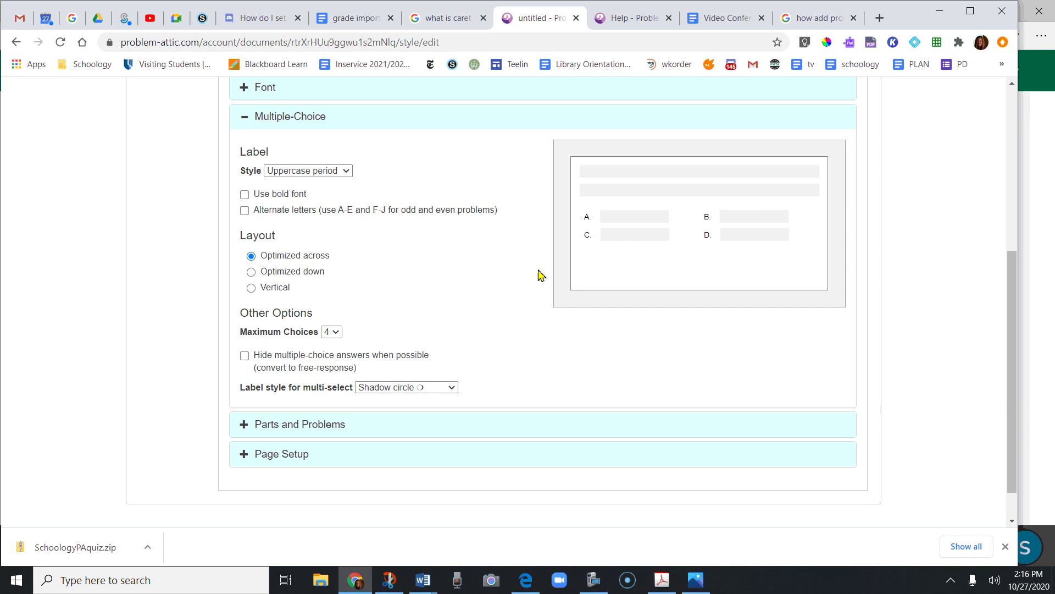
{"action": "scroll", "coordinate": [621, 409], "scroll_direction": "down", "scroll_amount": 1}
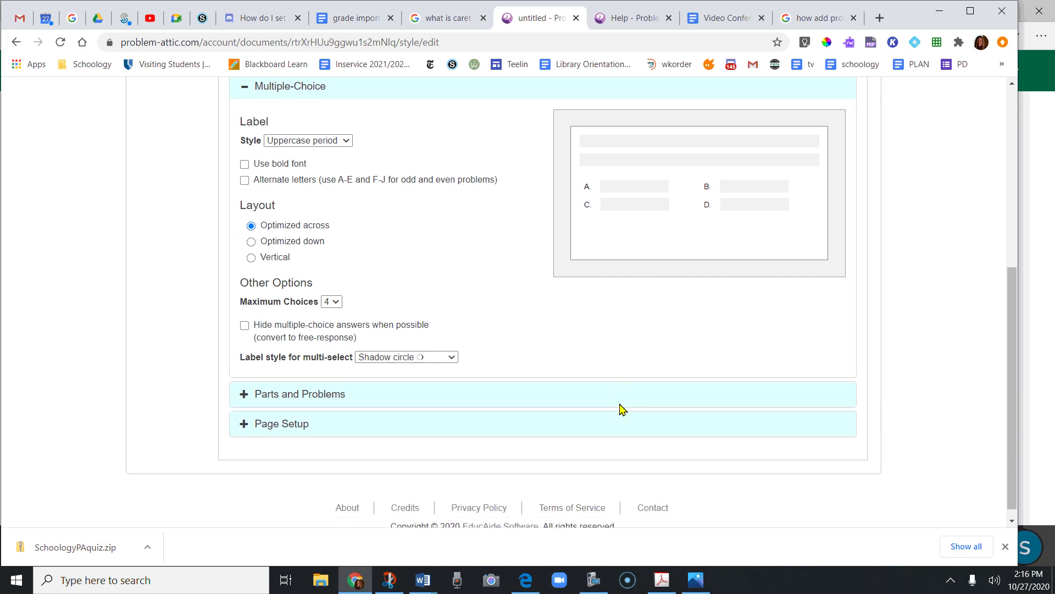
Step: Set the document template to Weekly Calendar and generate the PDF preview
{"action": "scroll", "coordinate": [621, 409], "scroll_direction": "up", "scroll_amount": 6}
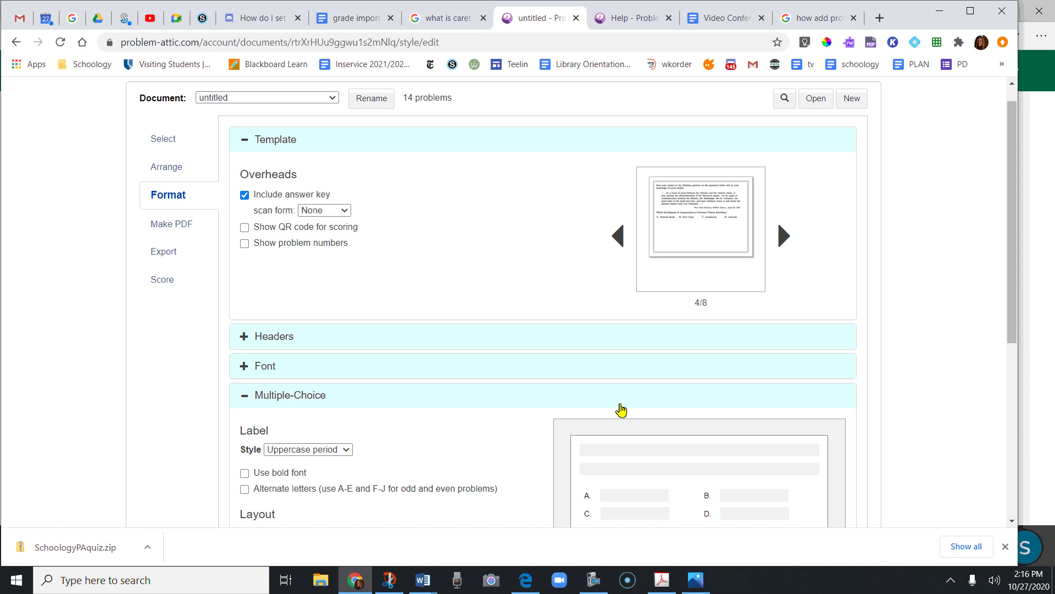
{"action": "left_click", "coordinate": [787, 236]}
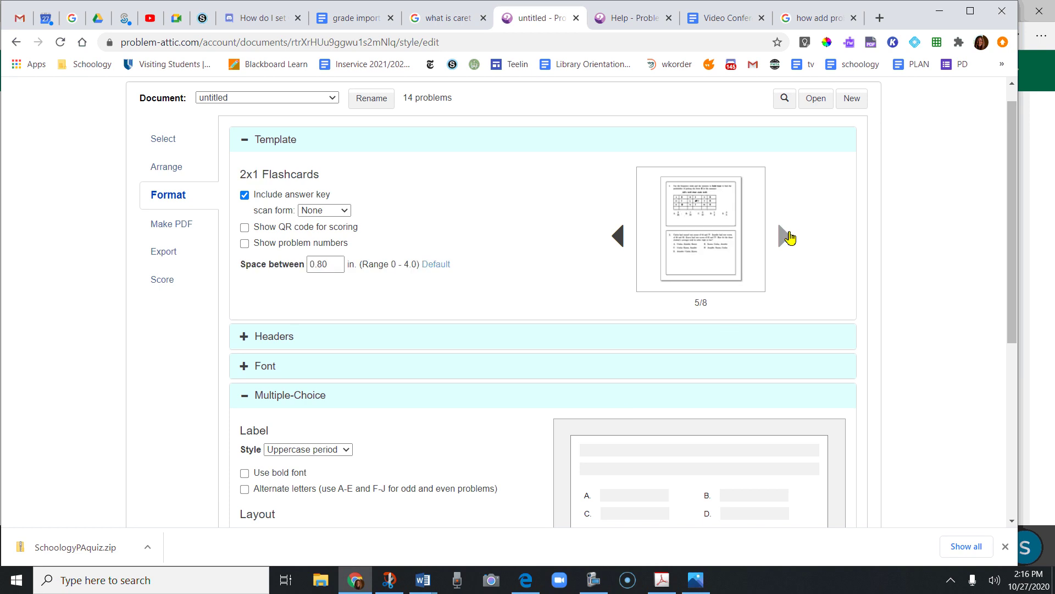
{"action": "left_click", "coordinate": [790, 237]}
{"action": "left_click", "coordinate": [790, 237]}
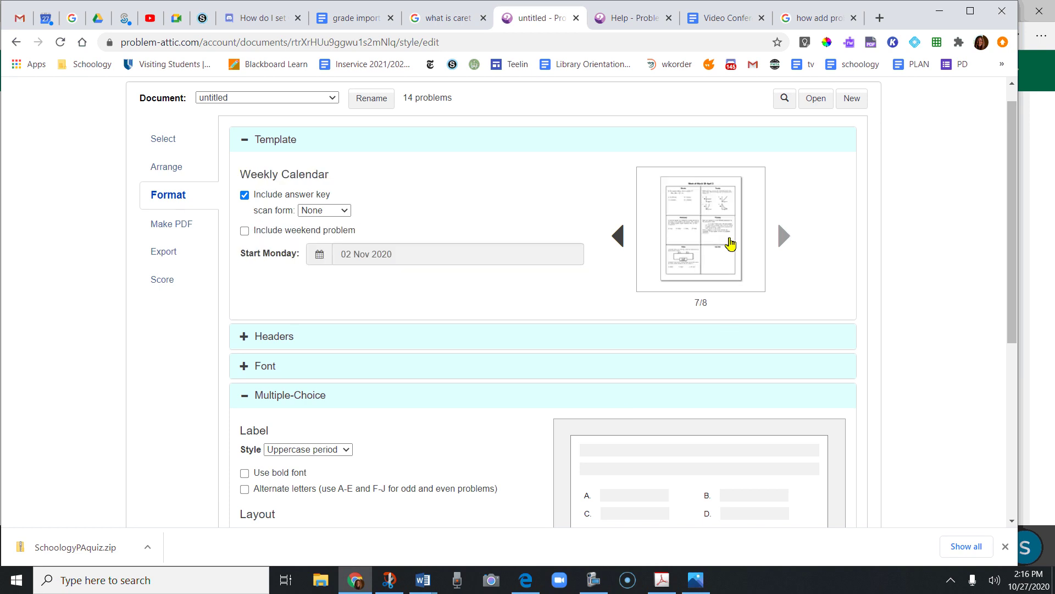
{"action": "scroll", "coordinate": [492, 330], "scroll_direction": "down", "scroll_amount": 4}
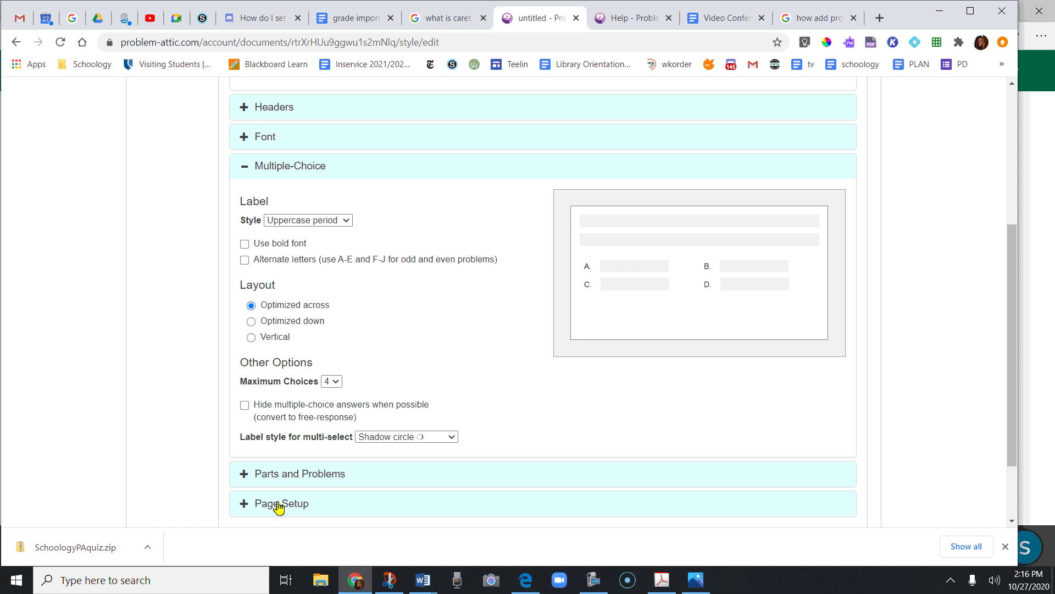
{"action": "scroll", "coordinate": [492, 332], "scroll_direction": "up", "scroll_amount": 5}
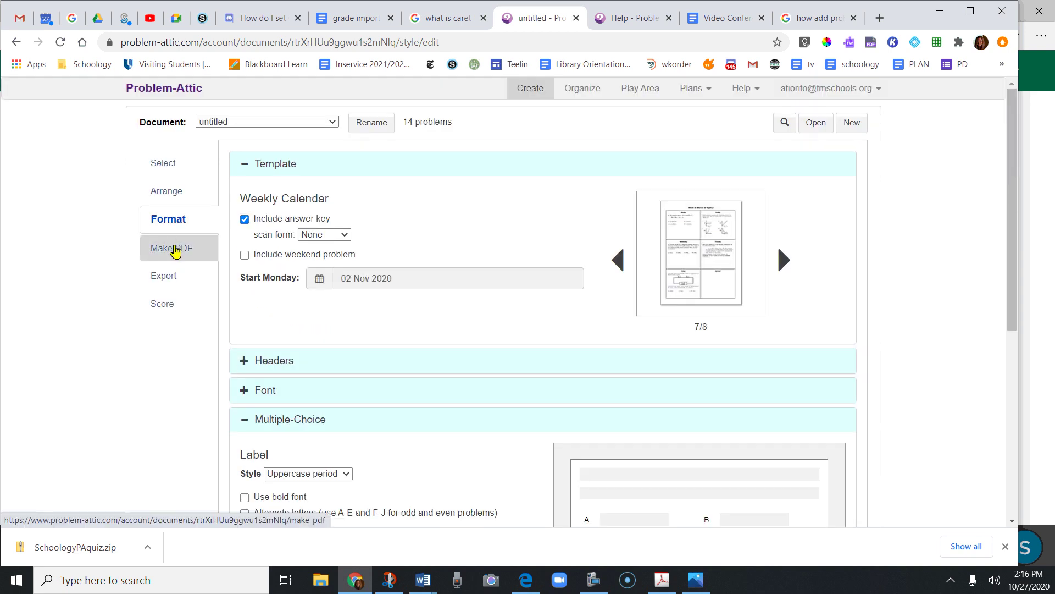
{"action": "left_click", "coordinate": [175, 249]}
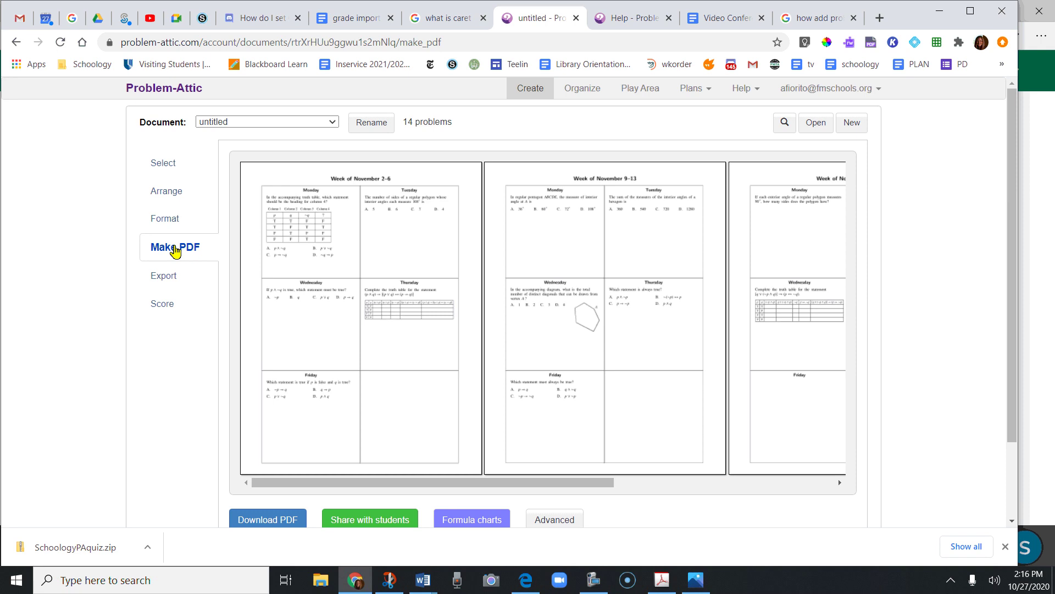
Step: Review the export options and the scoring page, including the per-student results with the answer key
{"action": "left_click", "coordinate": [174, 281]}
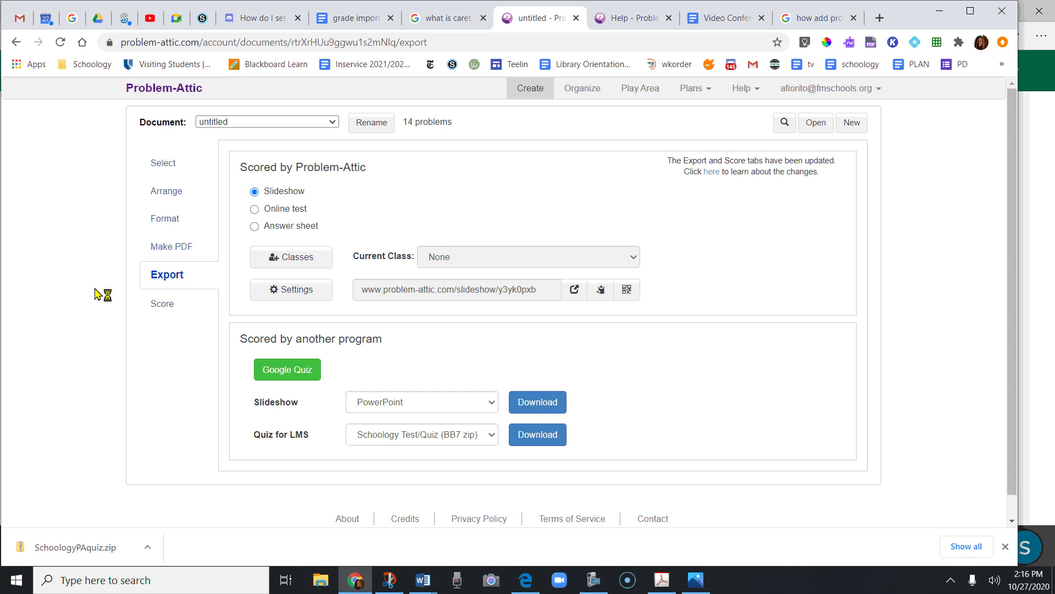
{"action": "left_click", "coordinate": [169, 308]}
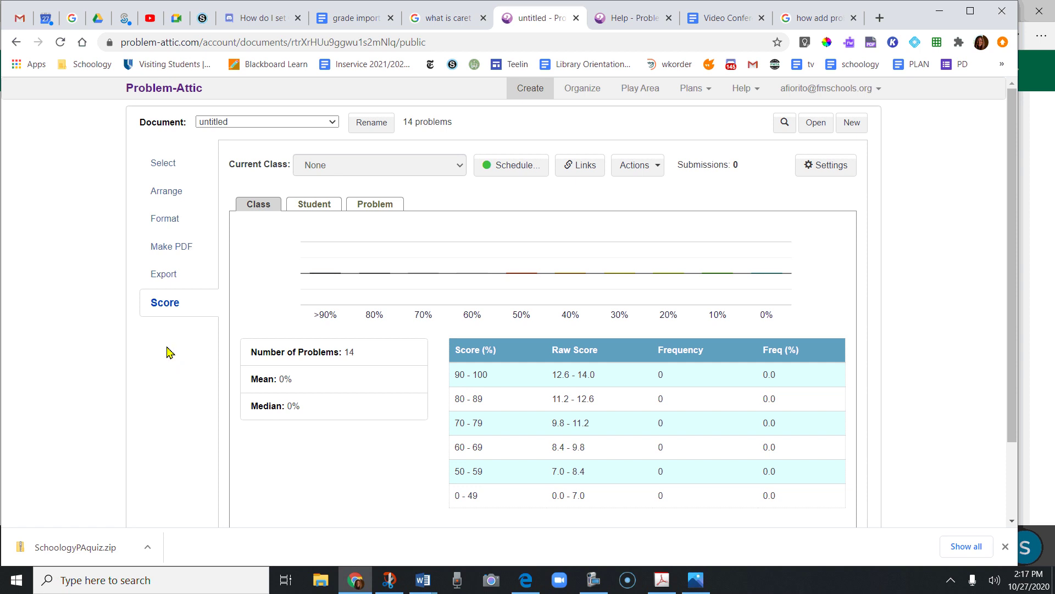
{"action": "left_click", "coordinate": [321, 205]}
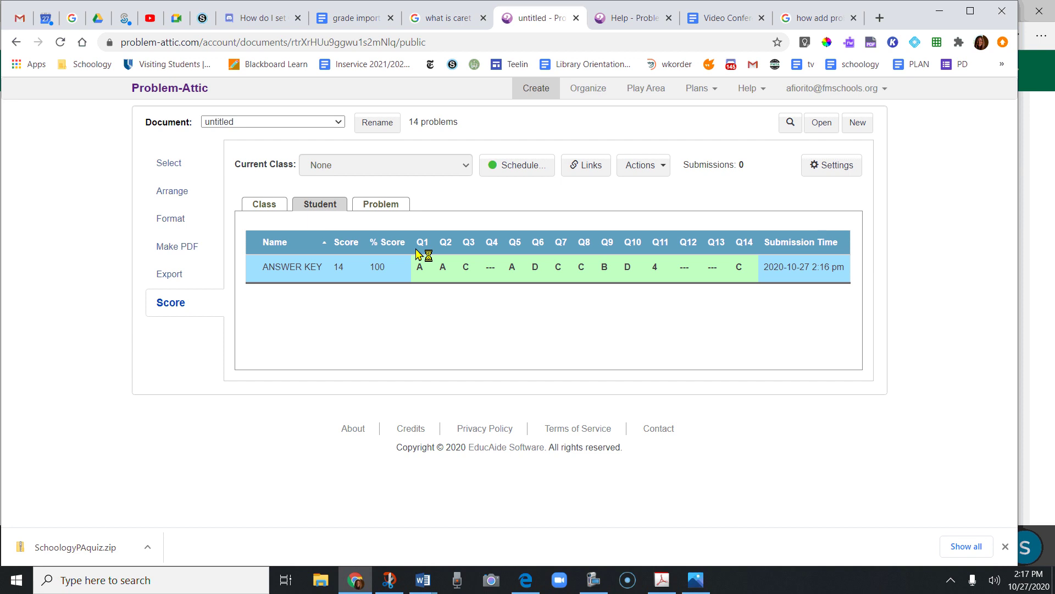
{"action": "left_click", "coordinate": [627, 267]}
Step: Export the quiz for LMS as Schoology Test/Quiz (BB7 zip) and save it to the Desktop as SS Test
{"action": "left_click", "coordinate": [172, 279]}
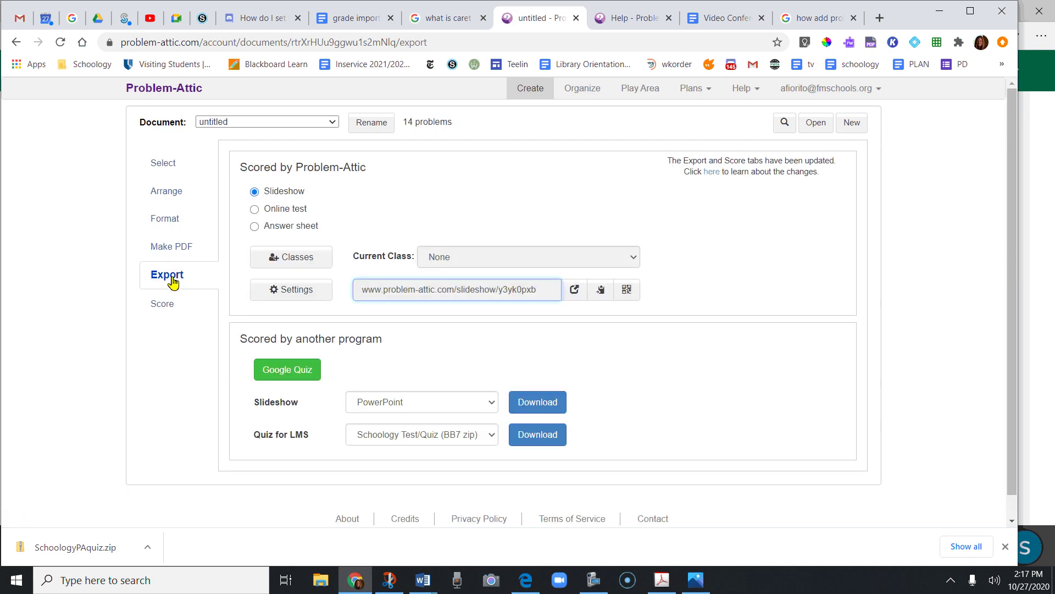
{"action": "scroll", "coordinate": [777, 375], "scroll_direction": "down", "scroll_amount": 1}
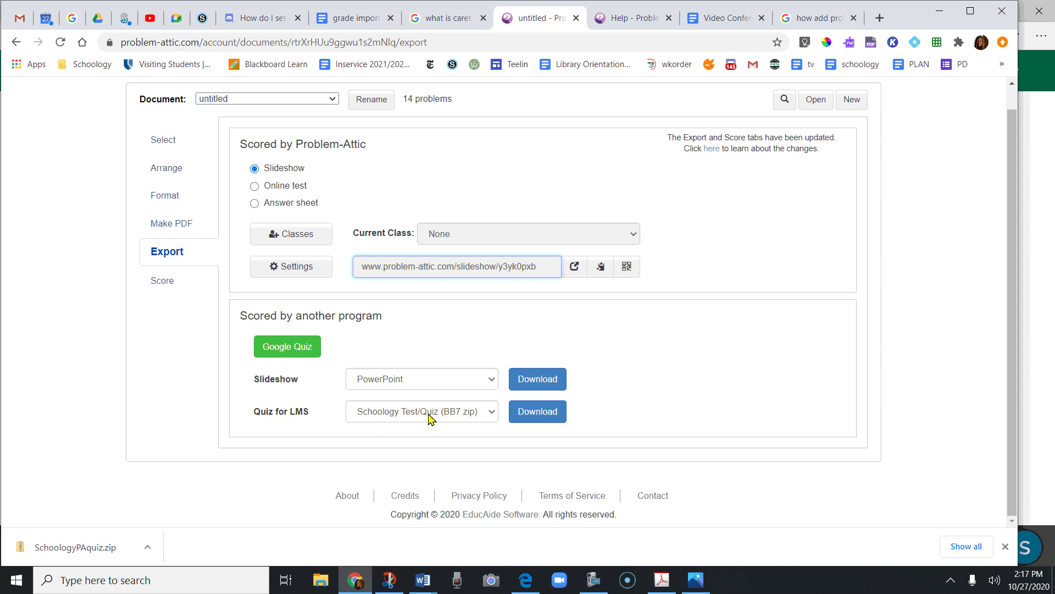
{"action": "left_click", "coordinate": [491, 415]}
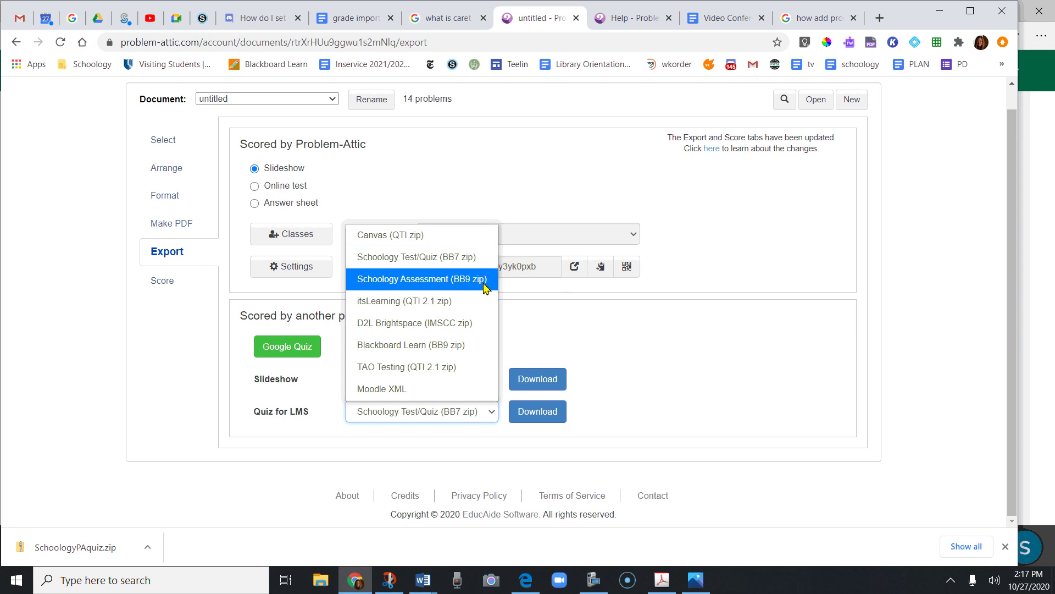
{"action": "left_click", "coordinate": [477, 258]}
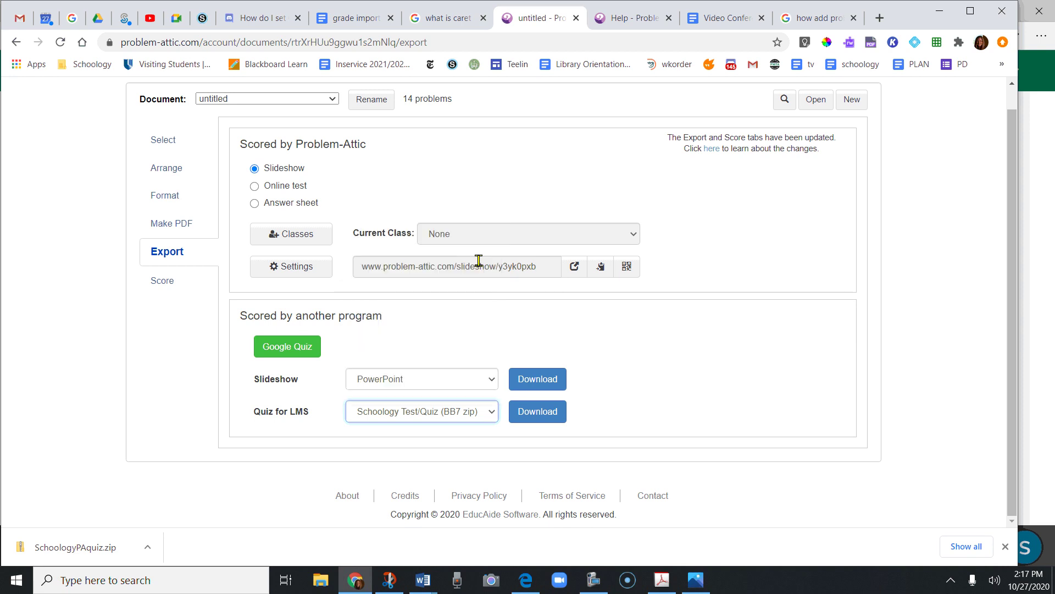
{"action": "left_click", "coordinate": [544, 417]}
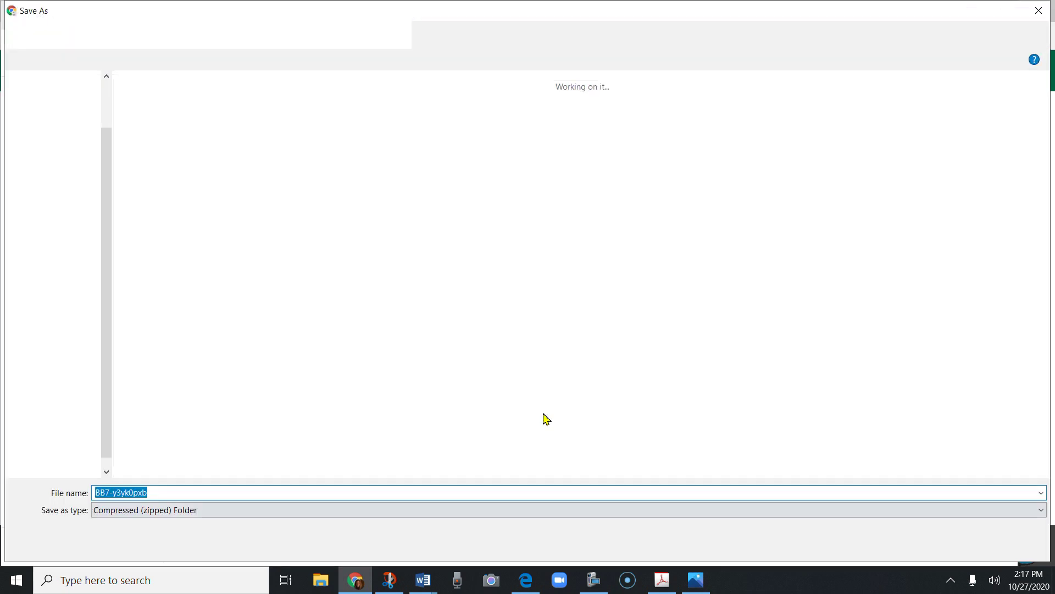
{"action": "key", "text": "BackSpace"}
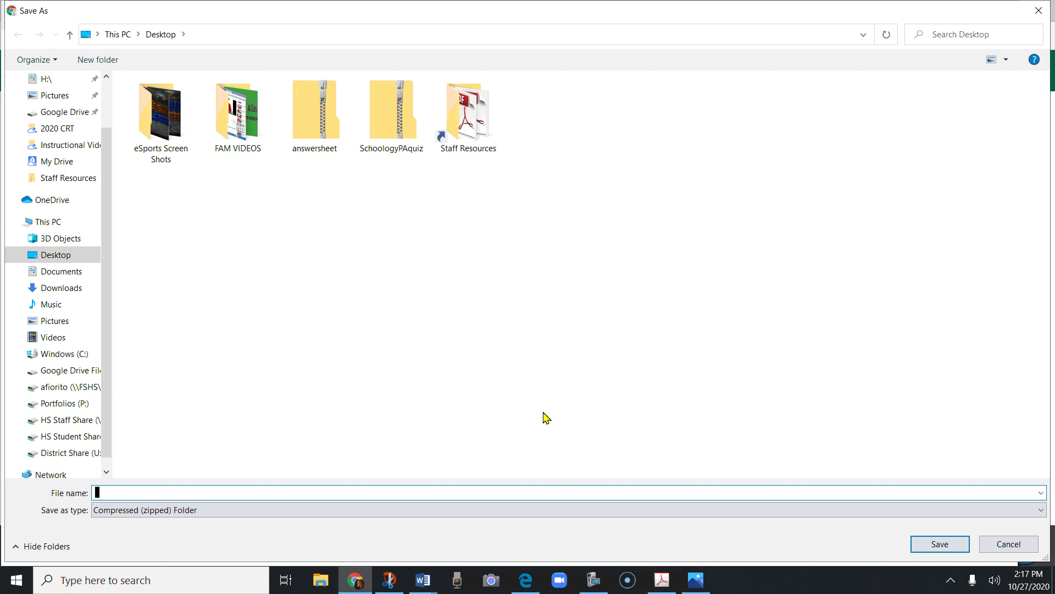
{"action": "type", "text": "SS Test"}
{"action": "left_click", "coordinate": [924, 544]}
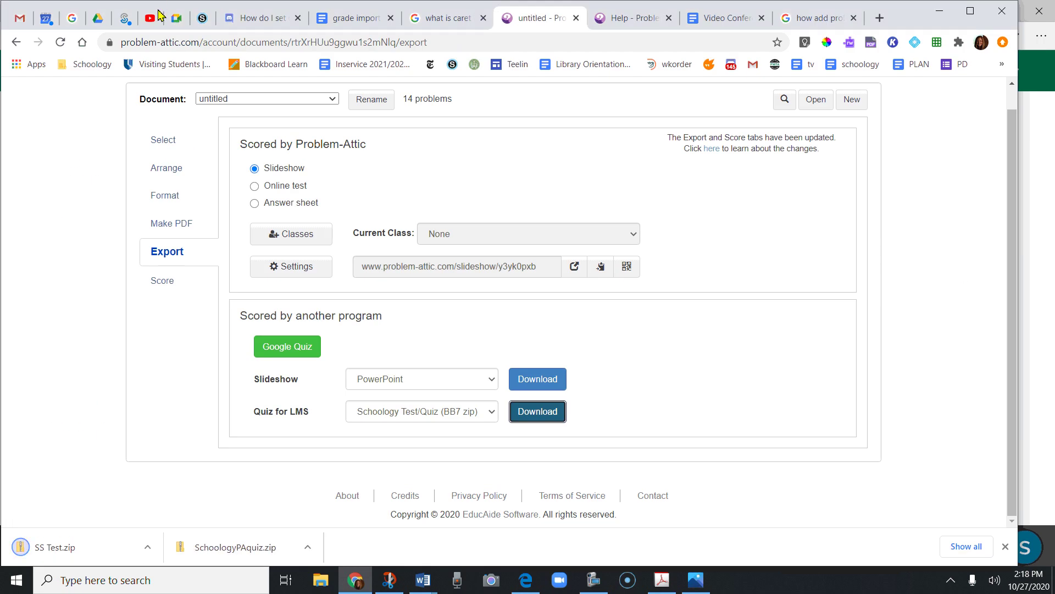
Step: Switch to the Schoology course and create a test/quiz named SS Test, due 10/30/20 at 11:59PM, in the Quiz category
{"action": "left_click", "coordinate": [203, 18]}
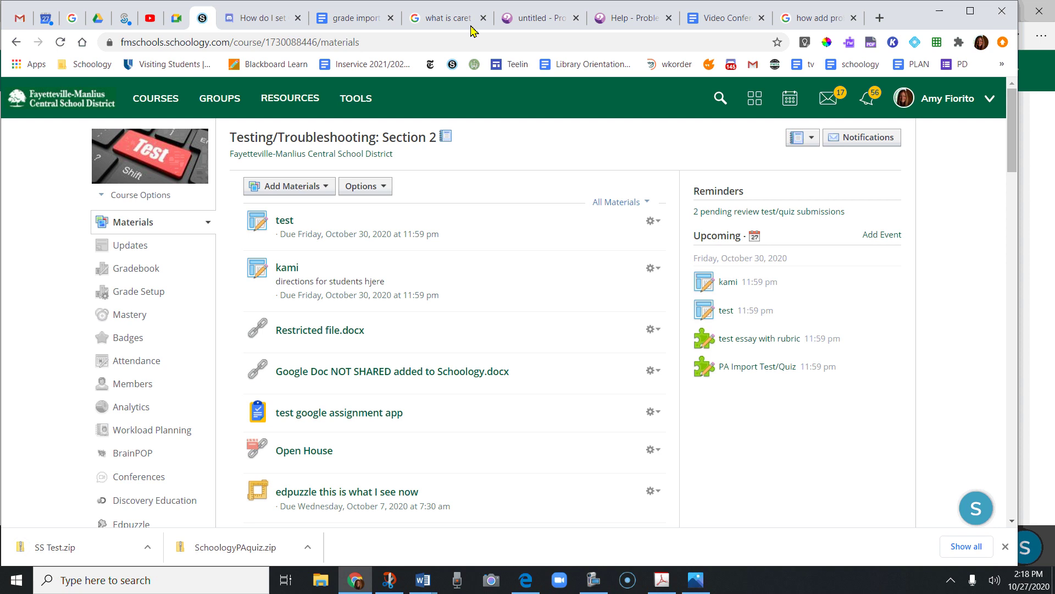
{"action": "left_click", "coordinate": [317, 208]}
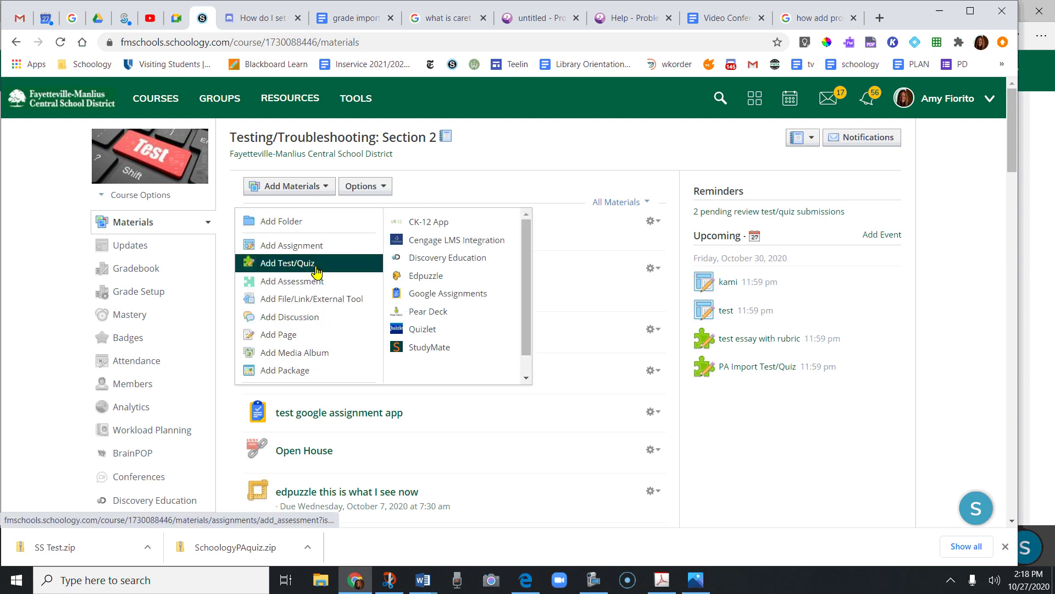
{"action": "left_click", "coordinate": [345, 262]}
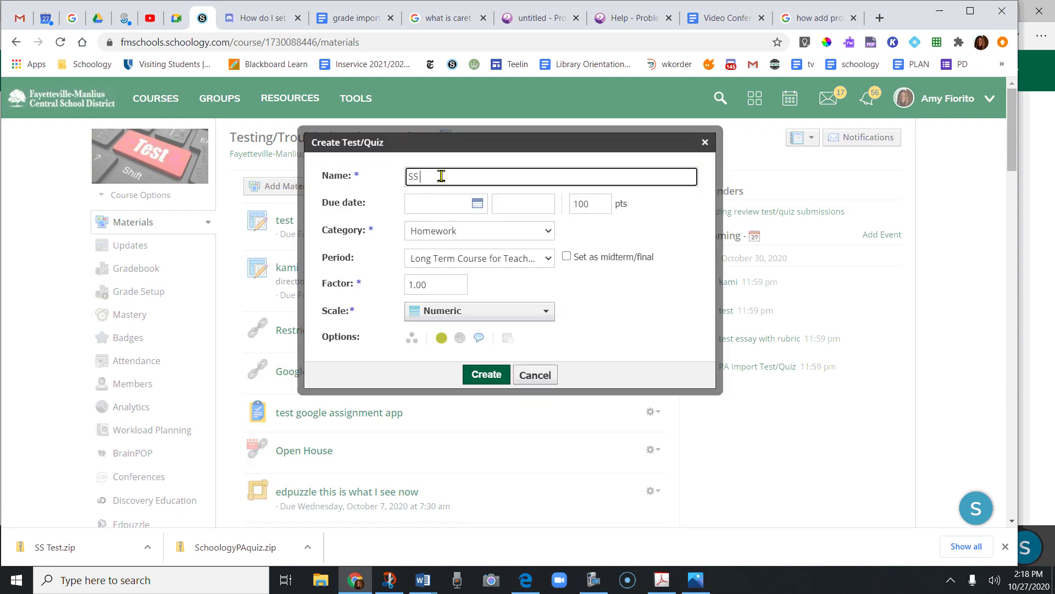
{"action": "left_click", "coordinate": [476, 204]}
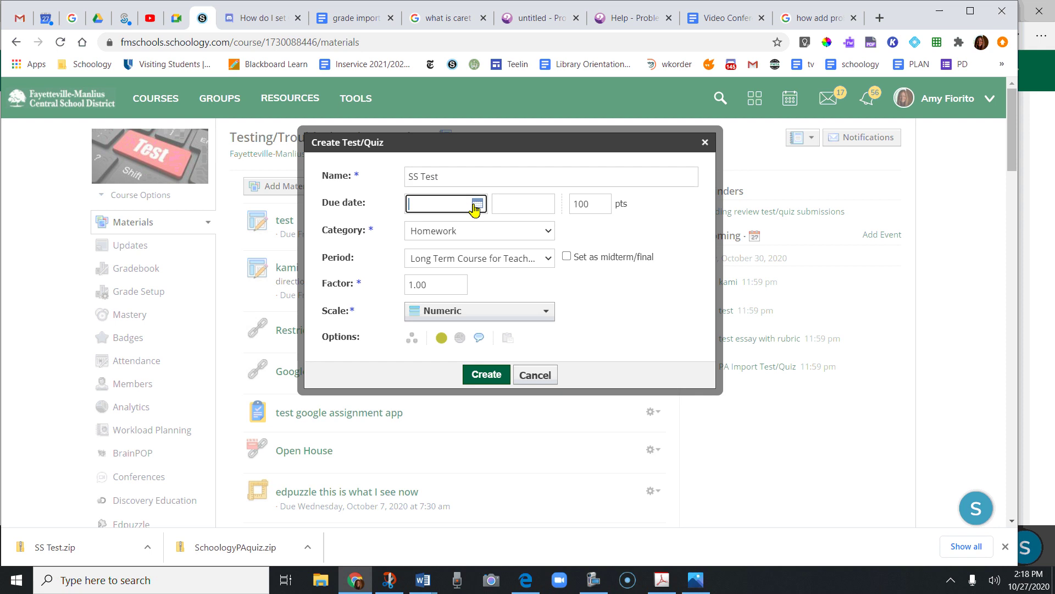
{"action": "left_click", "coordinate": [551, 339]}
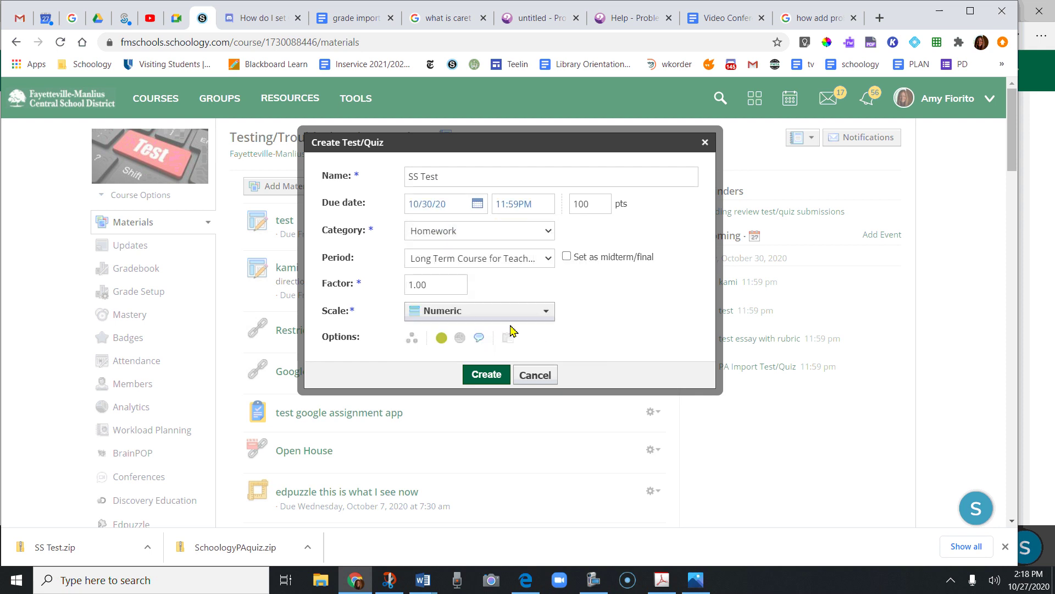
{"action": "left_click", "coordinate": [502, 231]}
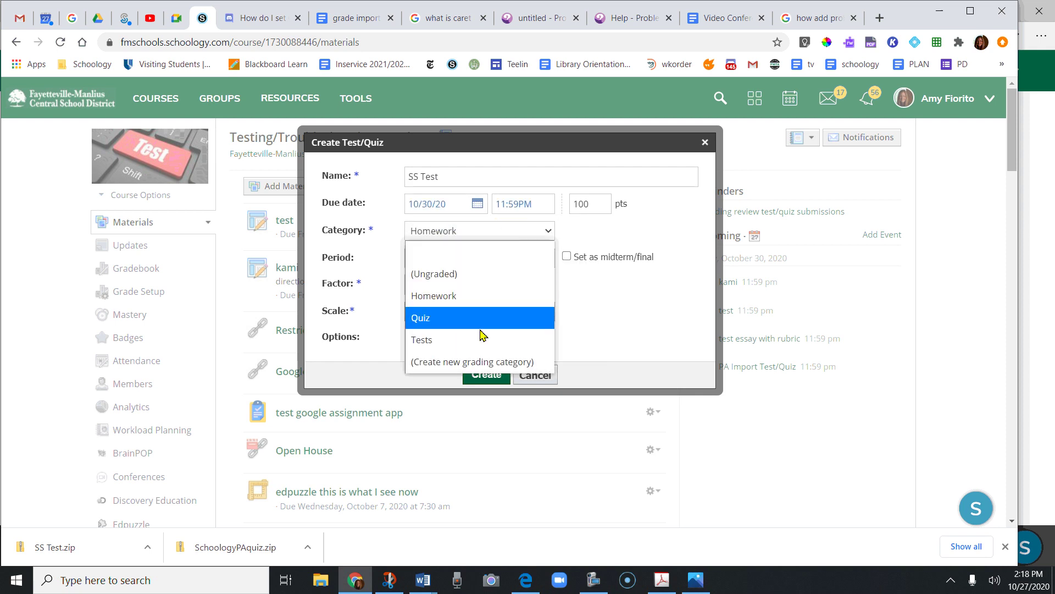
{"action": "left_click", "coordinate": [481, 328]}
{"action": "left_click", "coordinate": [487, 375]}
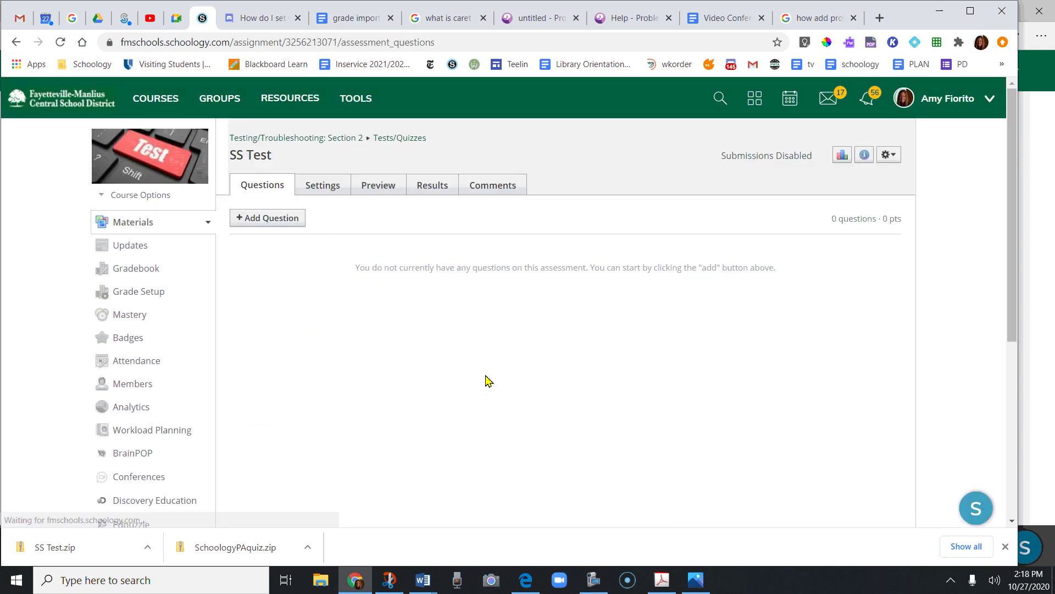
Step: Import the questions into the quiz from the Desktop file SS Test.zip, using the Blackboard 7.1 - 9.0 format
{"action": "left_click", "coordinate": [282, 221]}
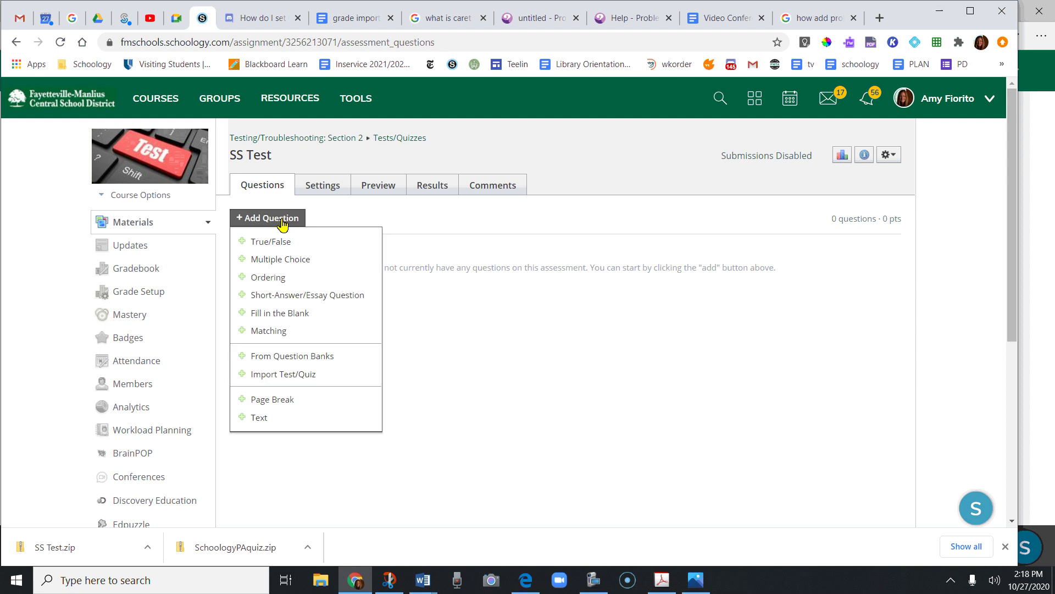
{"action": "left_click", "coordinate": [283, 376]}
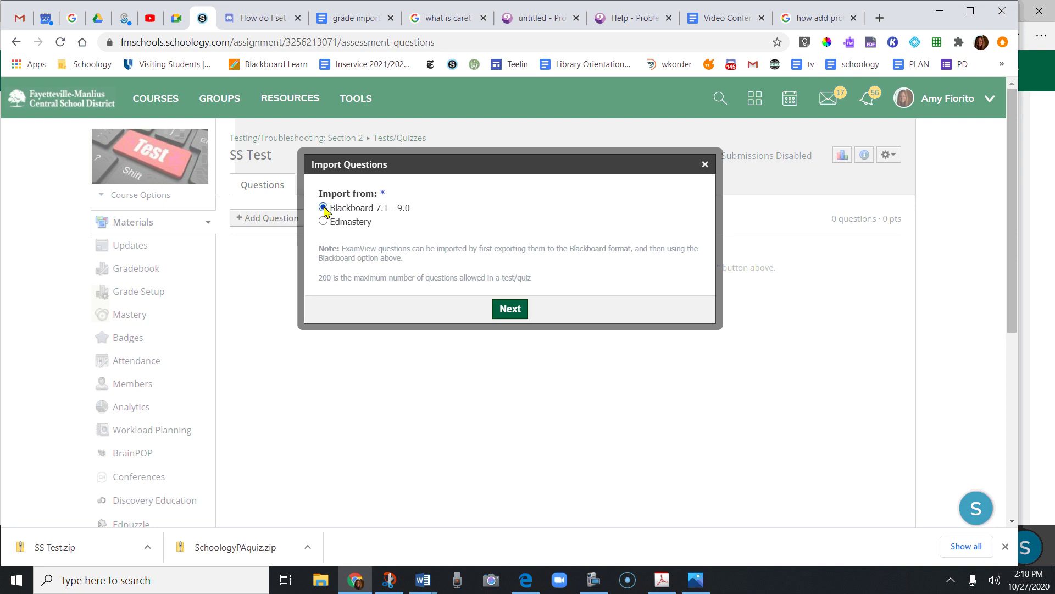
{"action": "left_click", "coordinate": [516, 309]}
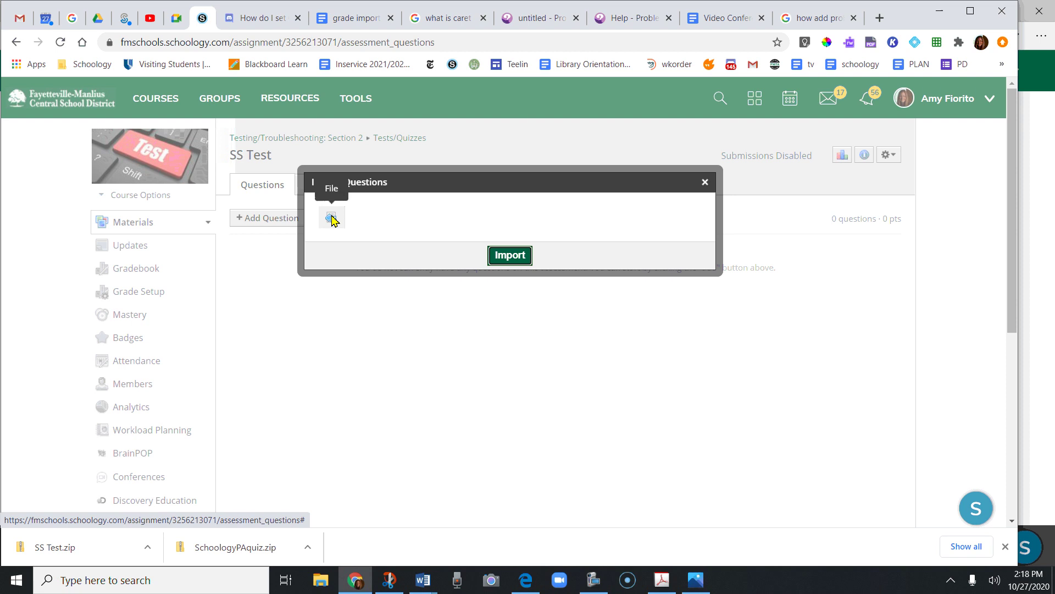
{"action": "left_click", "coordinate": [332, 219]}
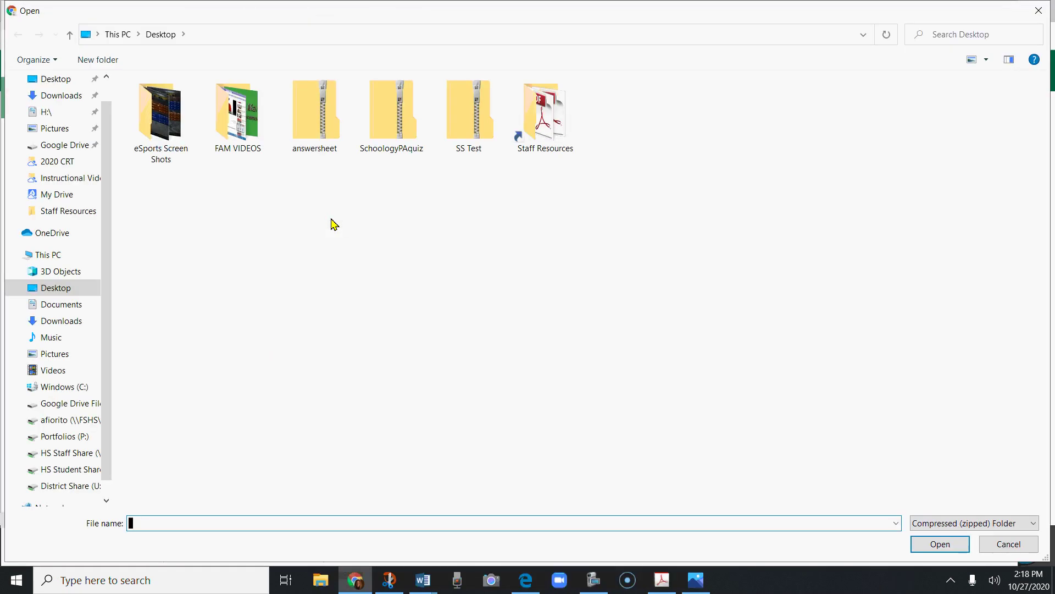
{"action": "left_click", "coordinate": [466, 110]}
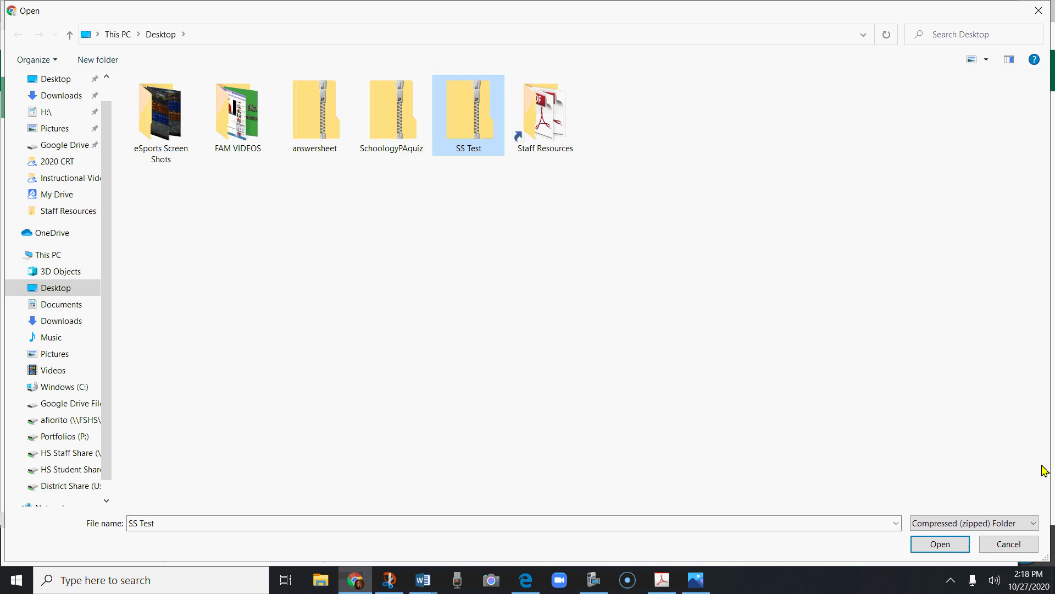
{"action": "double_click", "coordinate": [466, 110]}
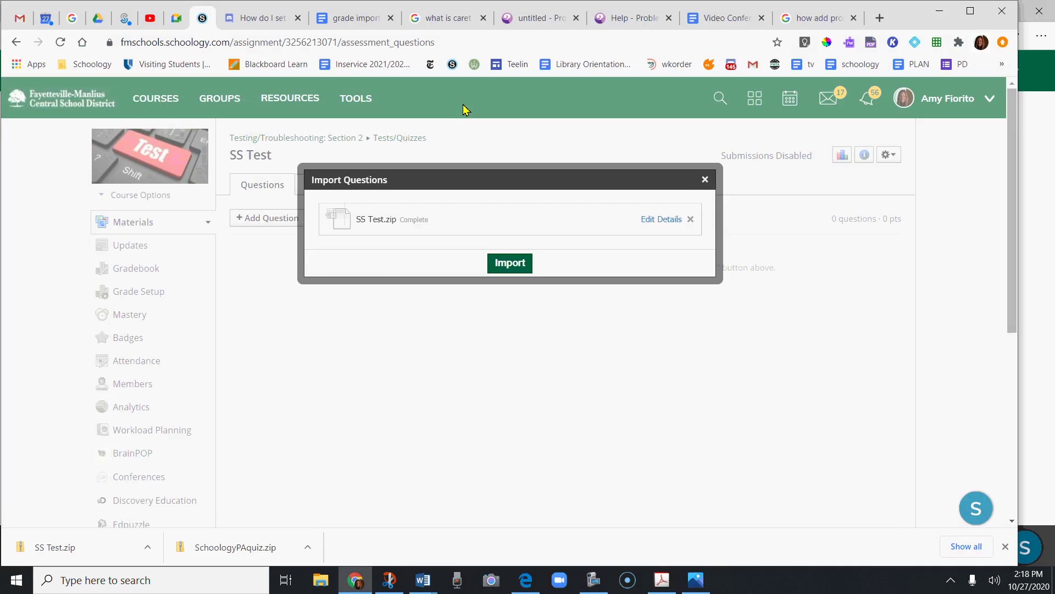
{"action": "left_click", "coordinate": [515, 266]}
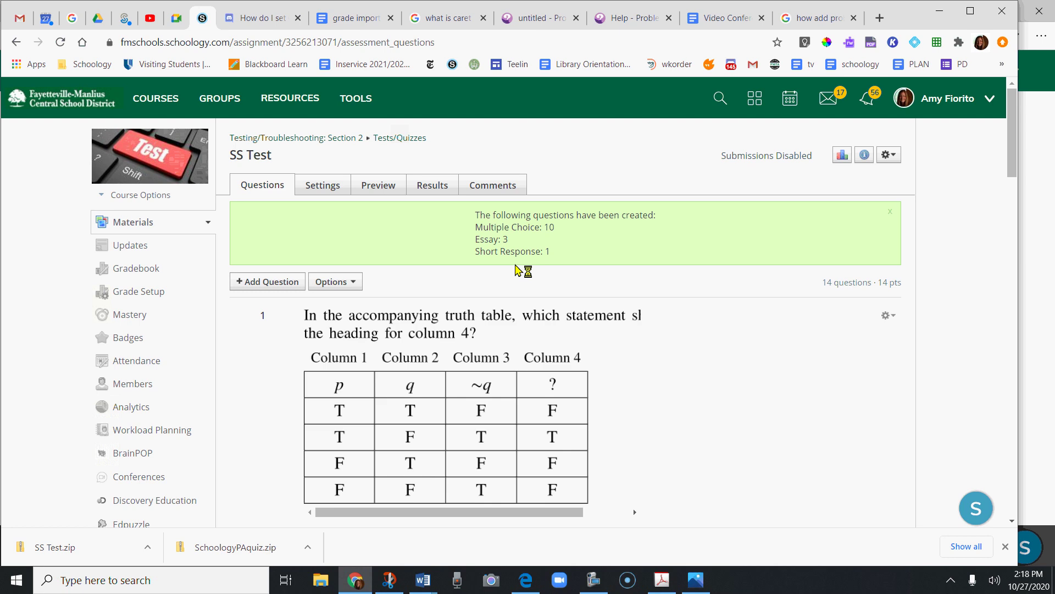
Step: Look through the imported questions and start a new preview attempt to examine them with their answer choices
{"action": "scroll", "coordinate": [756, 426], "scroll_direction": "down", "scroll_amount": 5}
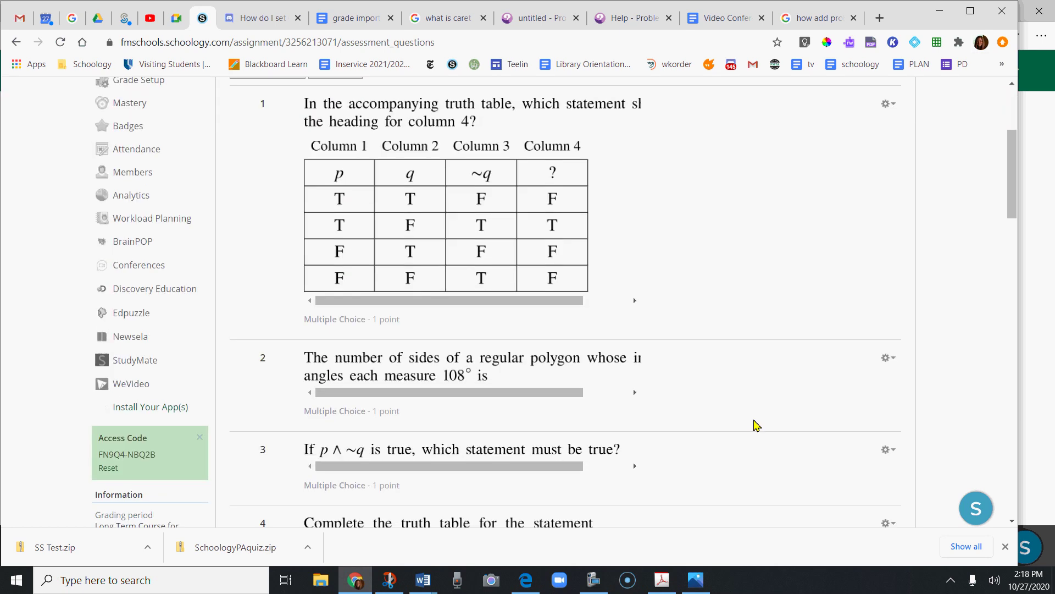
{"action": "scroll", "coordinate": [756, 426], "scroll_direction": "down", "scroll_amount": 15}
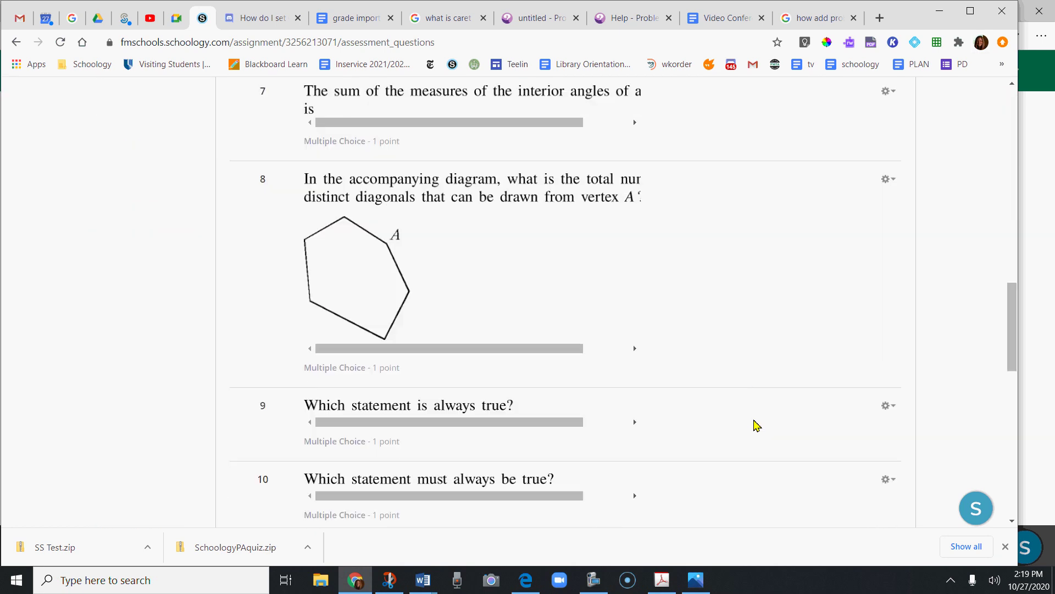
{"action": "scroll", "coordinate": [756, 426], "scroll_direction": "down", "scroll_amount": 10}
{"action": "scroll", "coordinate": [756, 426], "scroll_direction": "up", "scroll_amount": 20}
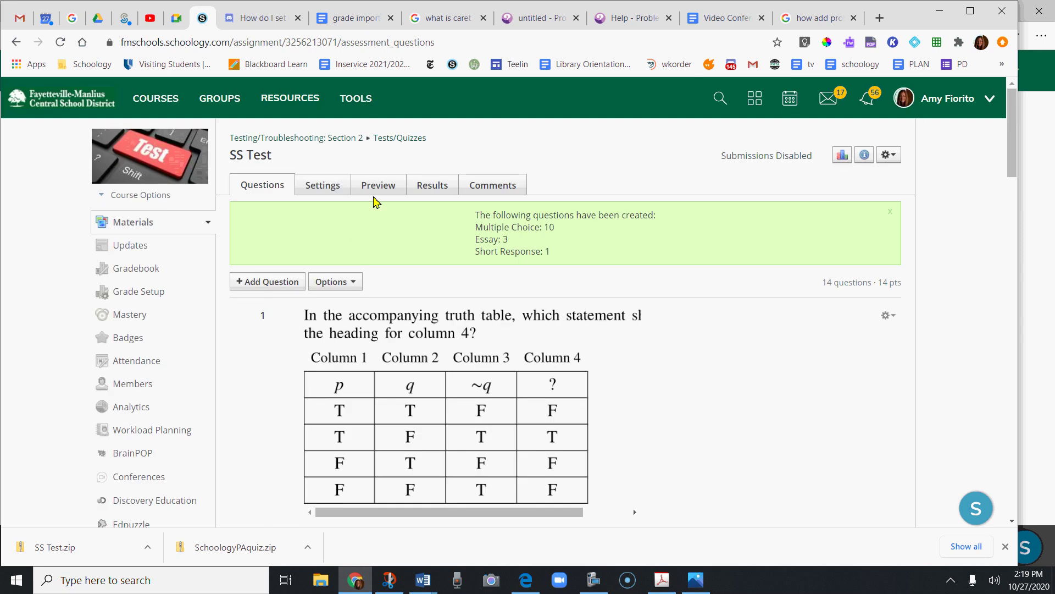
{"action": "left_click", "coordinate": [384, 186]}
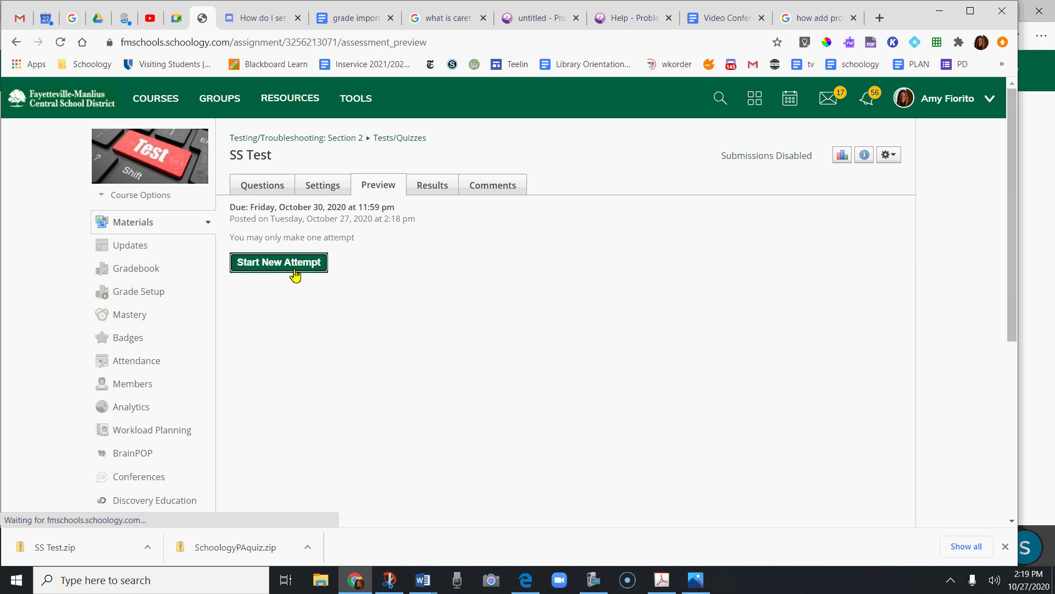
{"action": "left_click", "coordinate": [296, 273]}
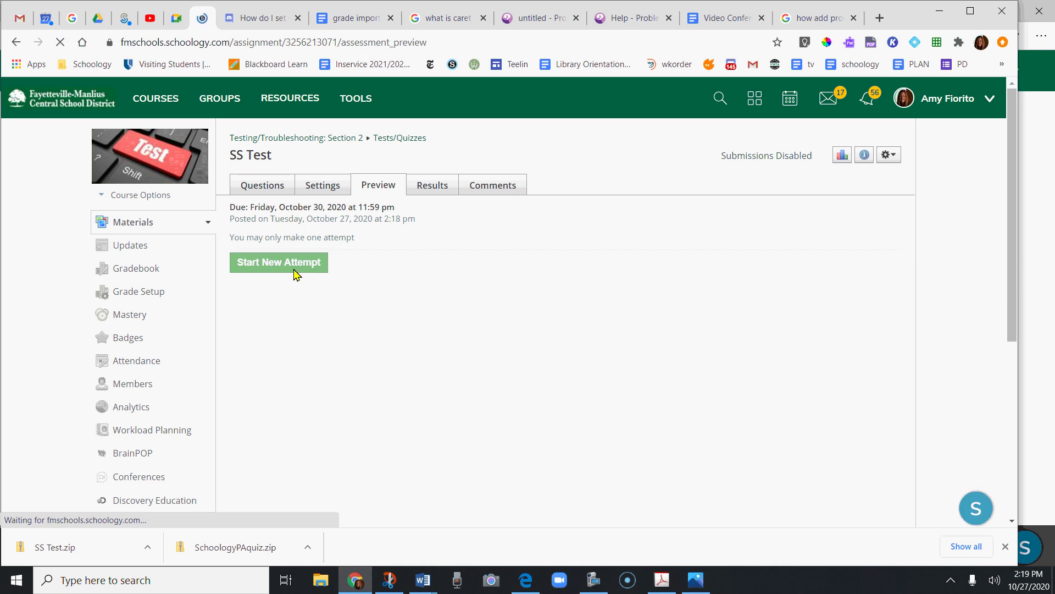
{"action": "scroll", "coordinate": [823, 358], "scroll_direction": "down", "scroll_amount": 6}
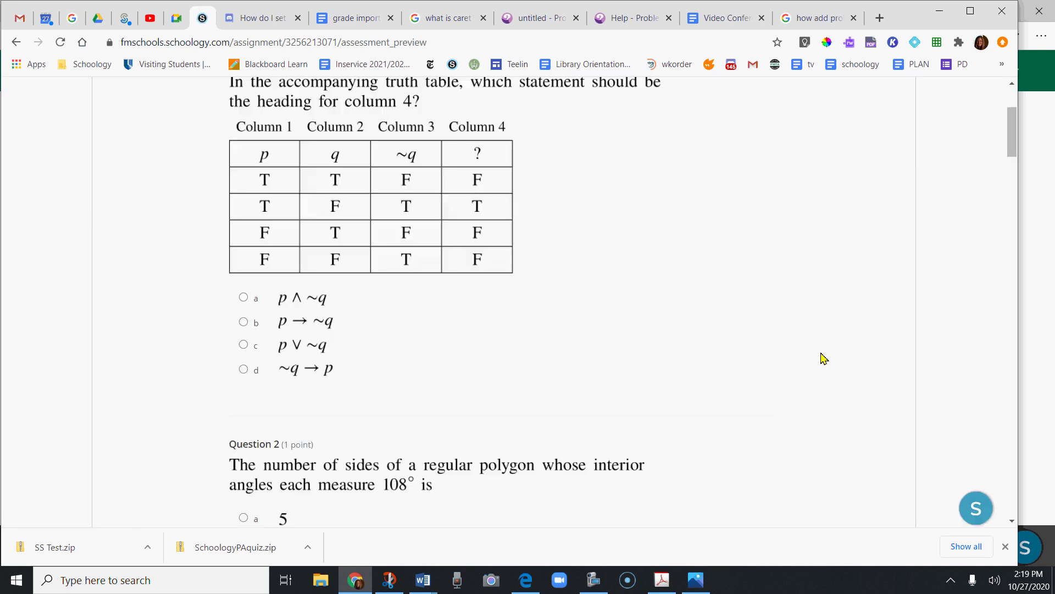
{"action": "scroll", "coordinate": [823, 359], "scroll_direction": "down", "scroll_amount": 6}
{"action": "scroll", "coordinate": [823, 359], "scroll_direction": "up", "scroll_amount": 11}
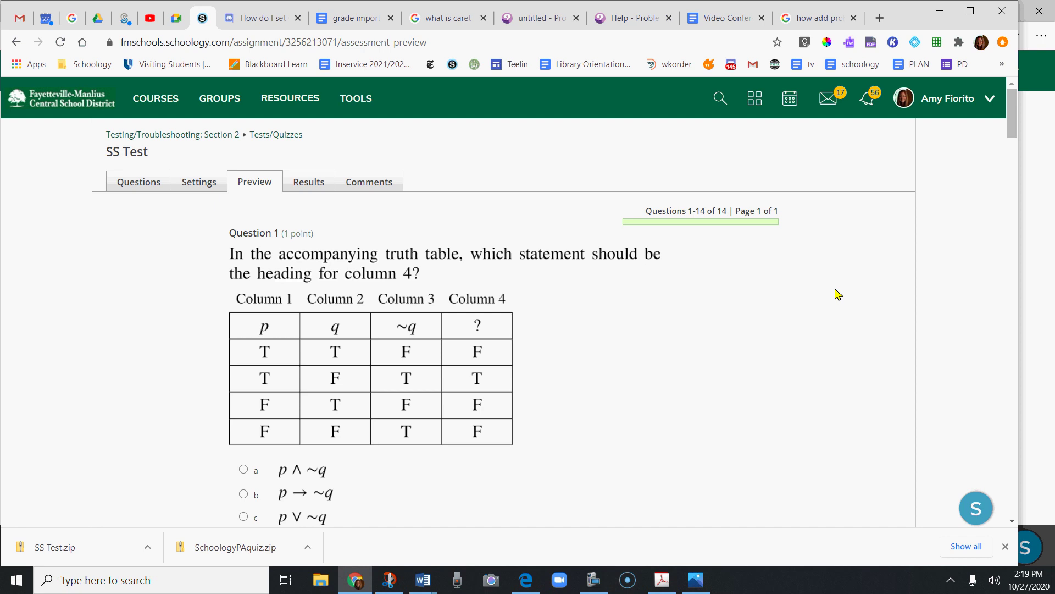
Step: Open the reading-support extension and capture the text of Question 2 with its screenshot reader so it can be read aloud
{"action": "left_click", "coordinate": [850, 44]}
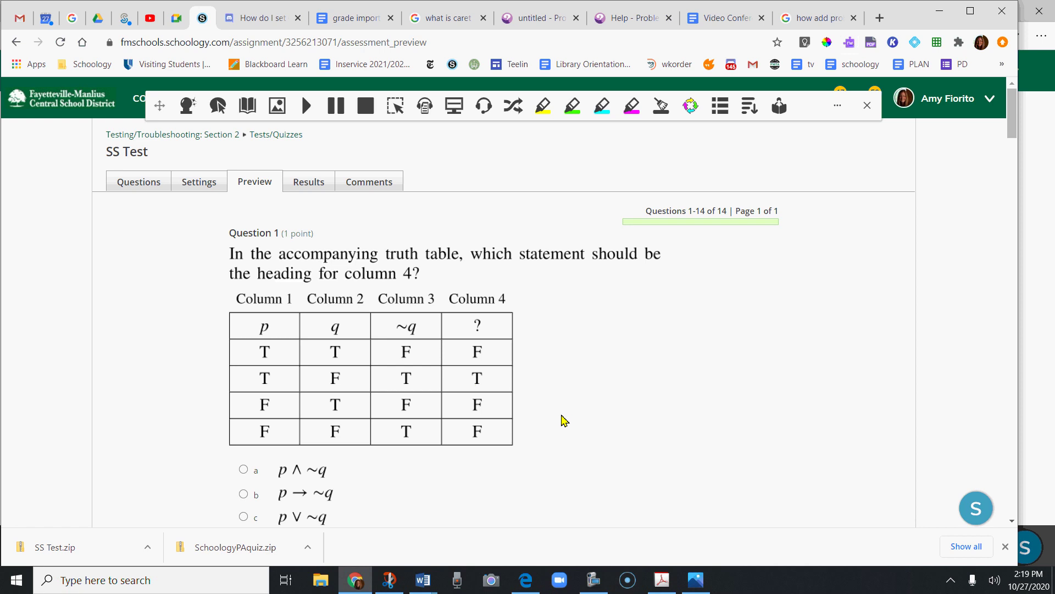
{"action": "scroll", "coordinate": [561, 420], "scroll_direction": "down", "scroll_amount": 3}
{"action": "scroll", "coordinate": [562, 420], "scroll_direction": "up", "scroll_amount": 3}
{"action": "scroll", "coordinate": [562, 419], "scroll_direction": "down", "scroll_amount": 1}
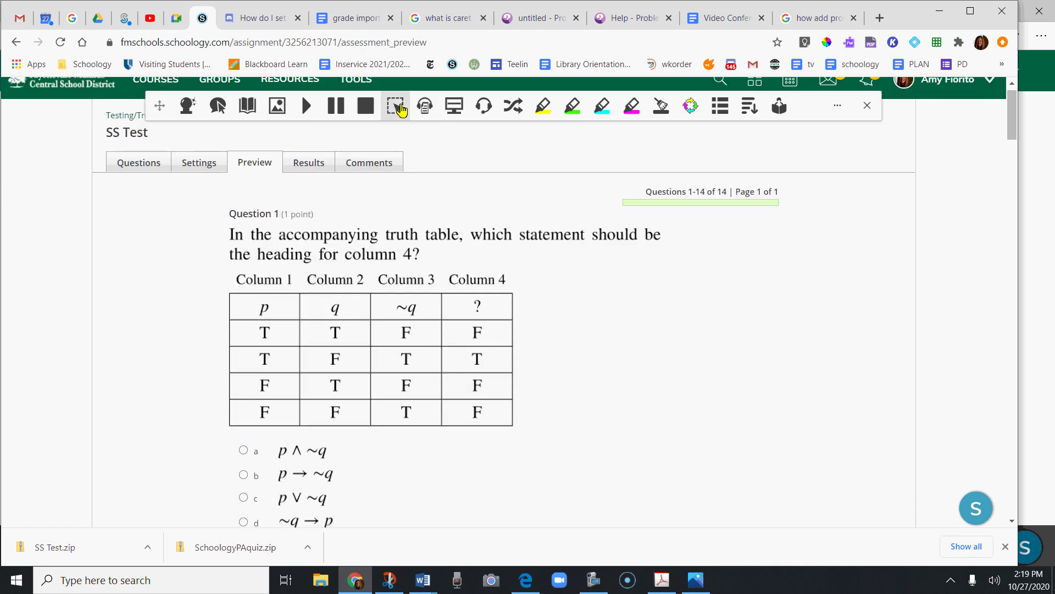
{"action": "scroll", "coordinate": [588, 394], "scroll_direction": "down", "scroll_amount": 7}
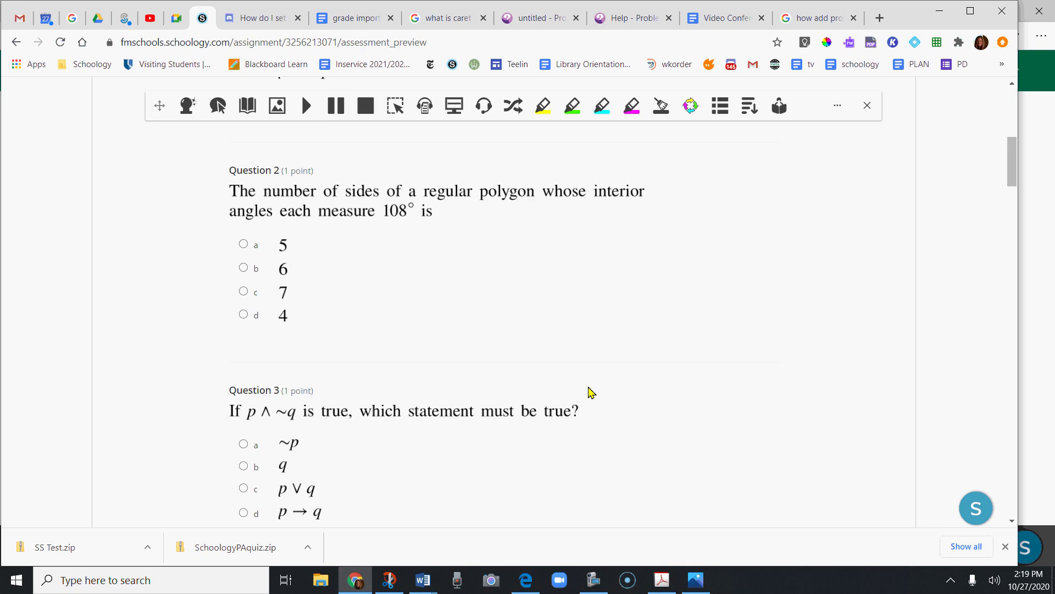
{"action": "scroll", "coordinate": [589, 393], "scroll_direction": "up", "scroll_amount": 1}
{"action": "left_click", "coordinate": [396, 105]}
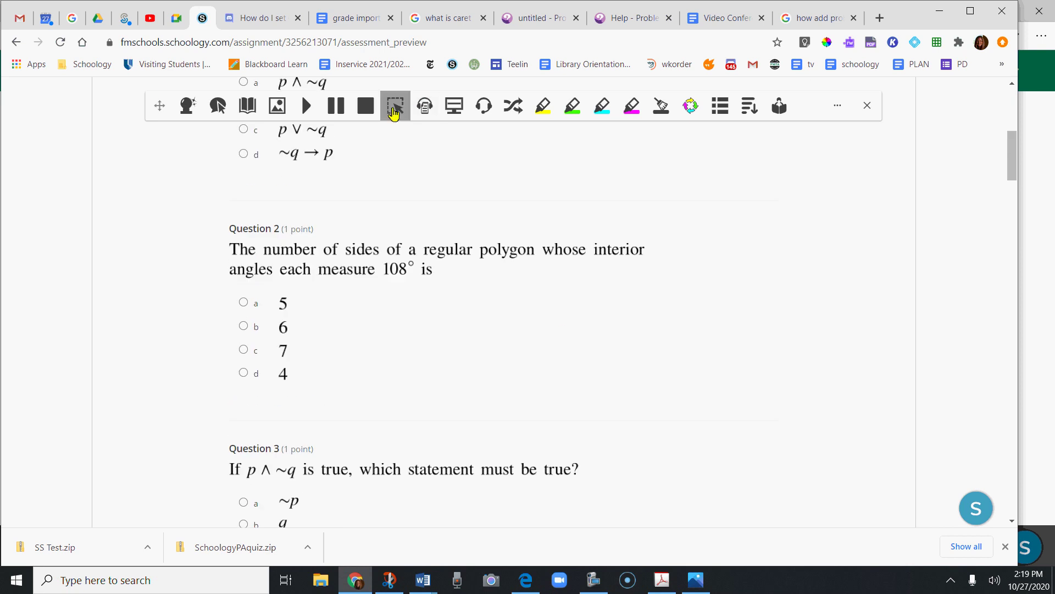
{"action": "left_click_drag", "start_coordinate": [218, 234], "coordinate": [673, 283]}
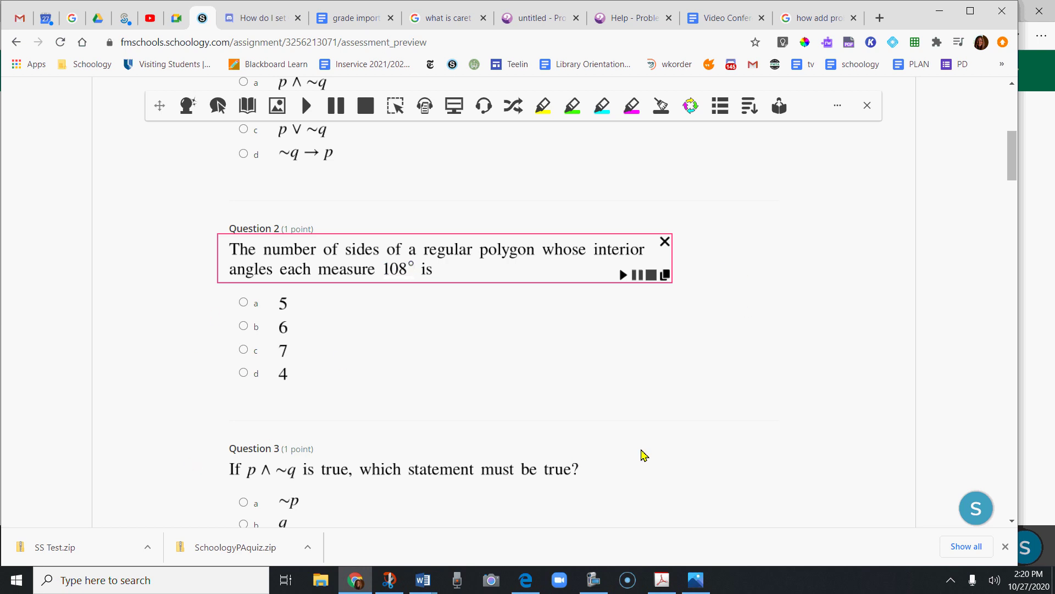
{"action": "scroll", "coordinate": [614, 361], "scroll_direction": "down", "scroll_amount": 1}
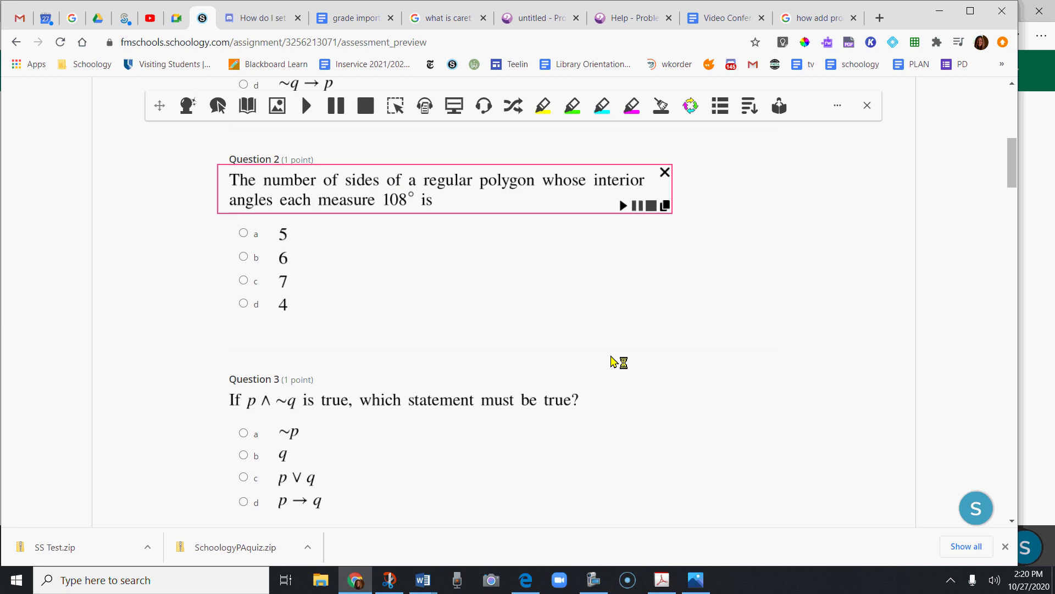
{"action": "scroll", "coordinate": [615, 361], "scroll_direction": "up", "scroll_amount": 4}
{"action": "scroll", "coordinate": [614, 361], "scroll_direction": "up", "scroll_amount": 2}
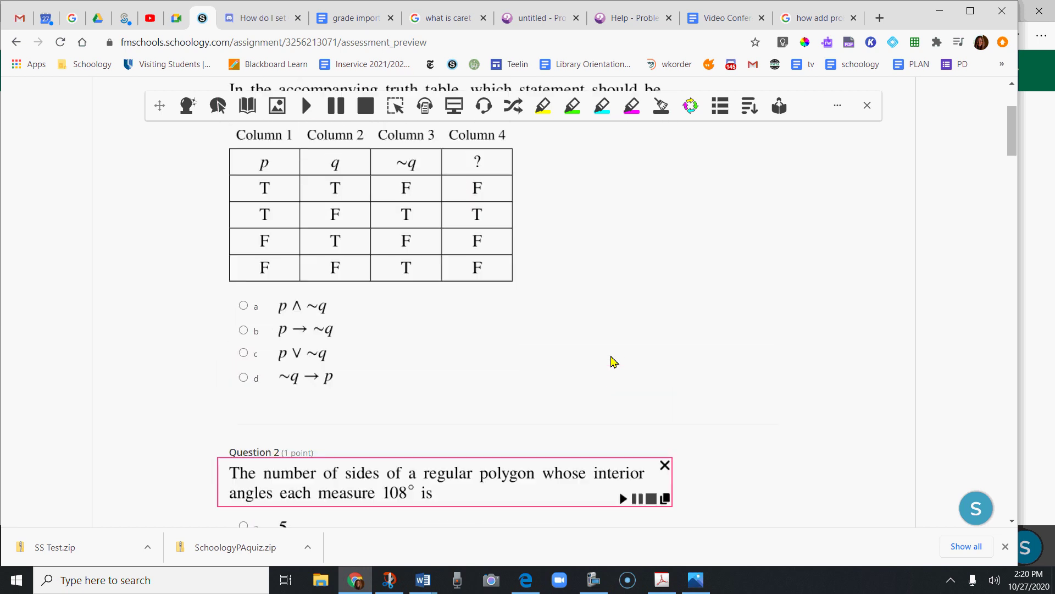
{"action": "scroll", "coordinate": [615, 362], "scroll_direction": "up", "scroll_amount": 3}
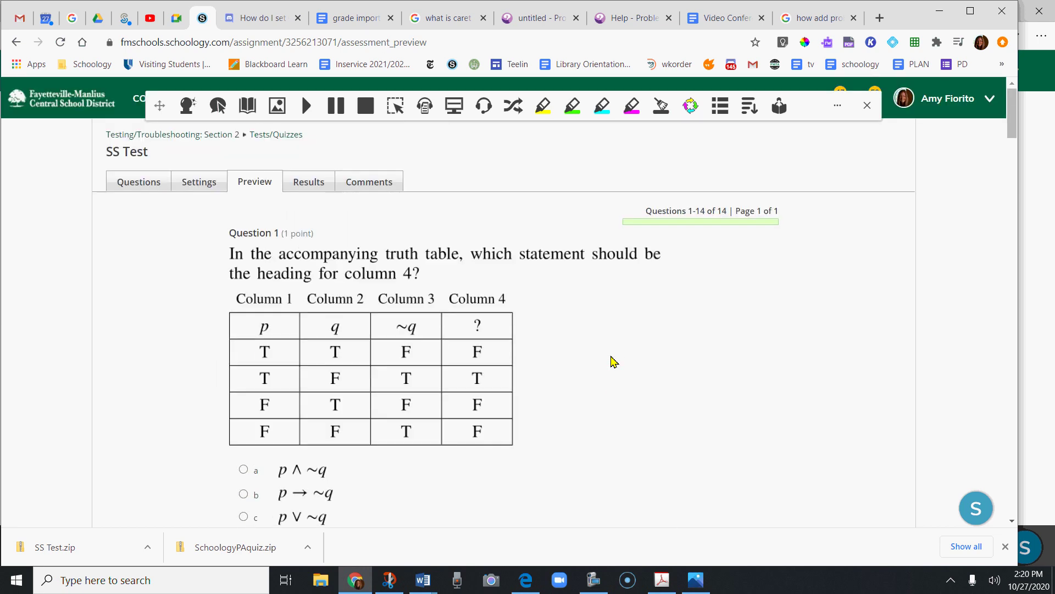